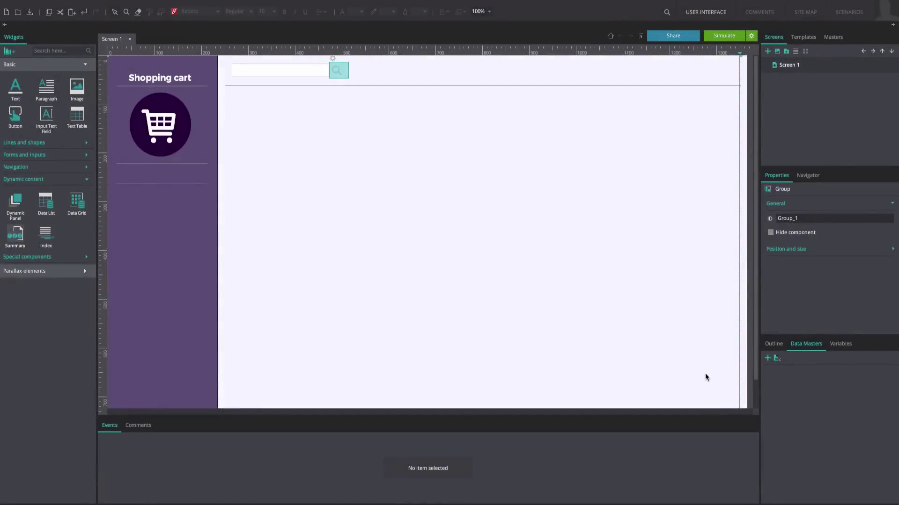
Create a data master named Items with Item ID and Price fields
left_click(767, 358)
left_click(562, 171)
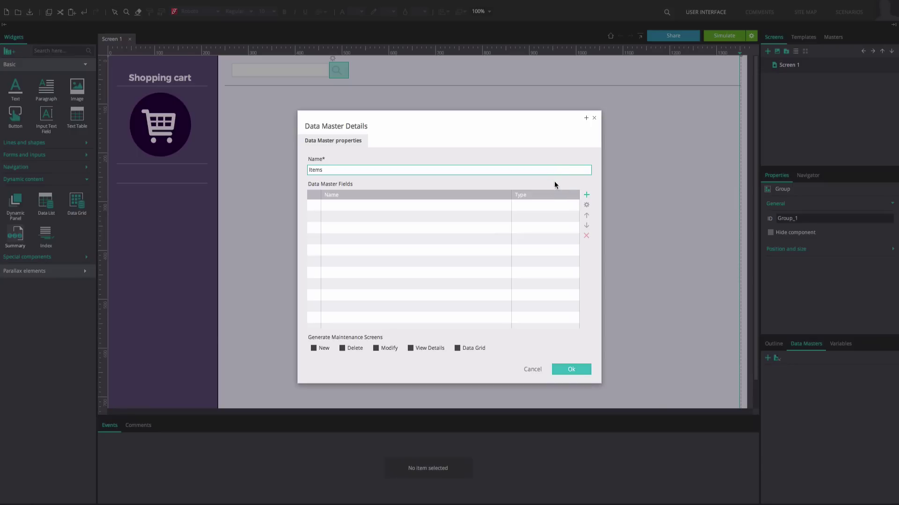
left_click(586, 195)
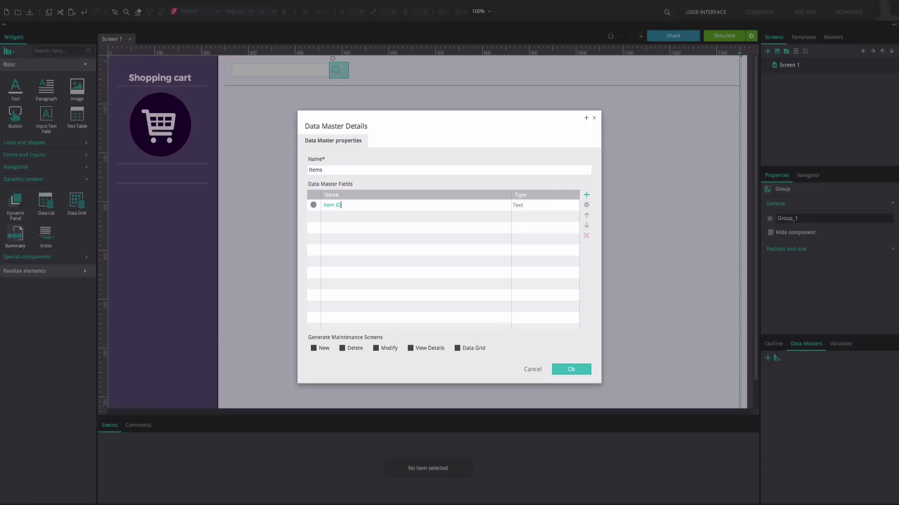
left_click(587, 196)
type("Price")
left_click(584, 372)
Fill the Items master with six records of item IDs and prices
double_click(782, 374)
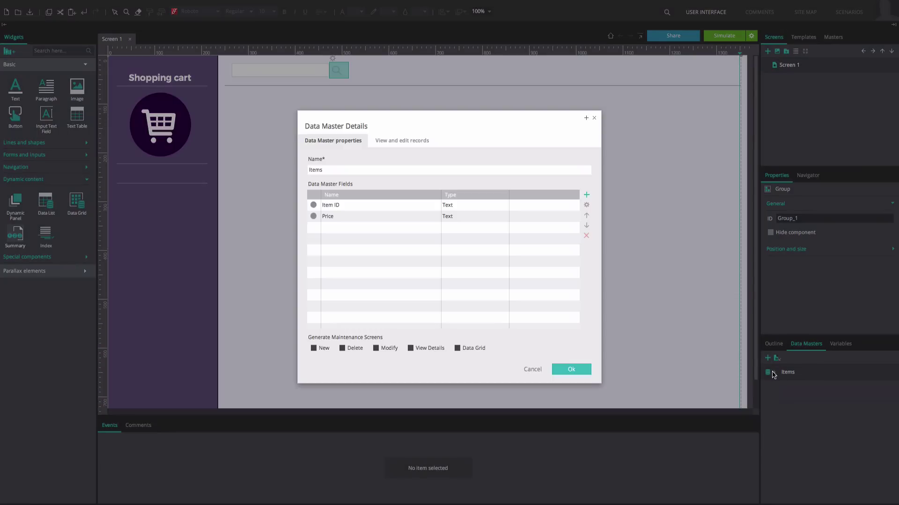
left_click(423, 143)
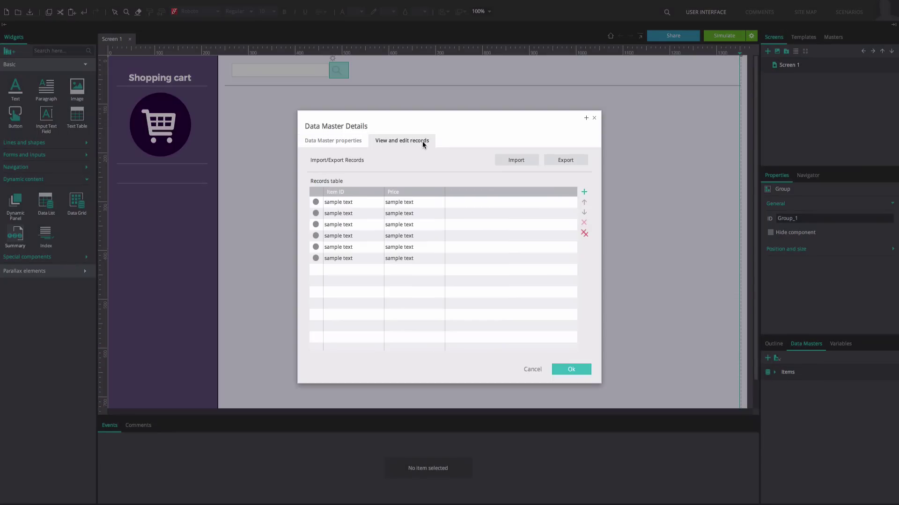
double_click(369, 203)
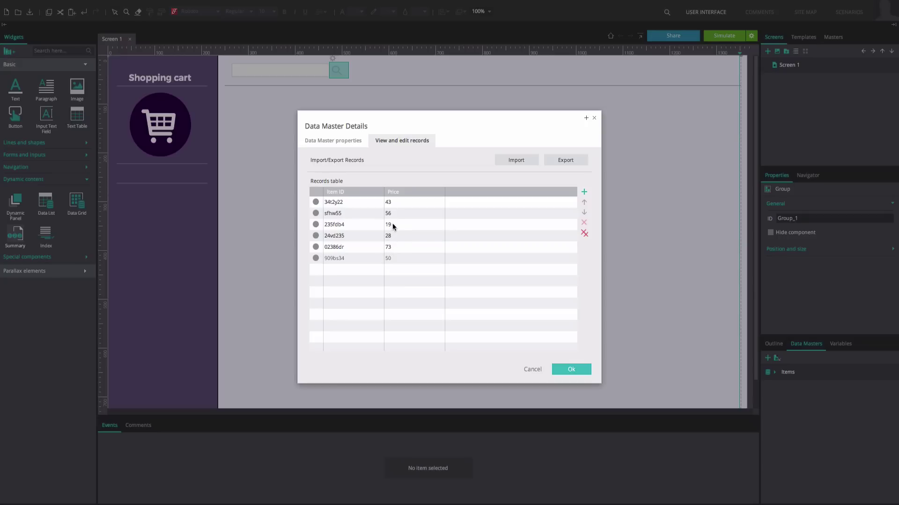
left_click(575, 371)
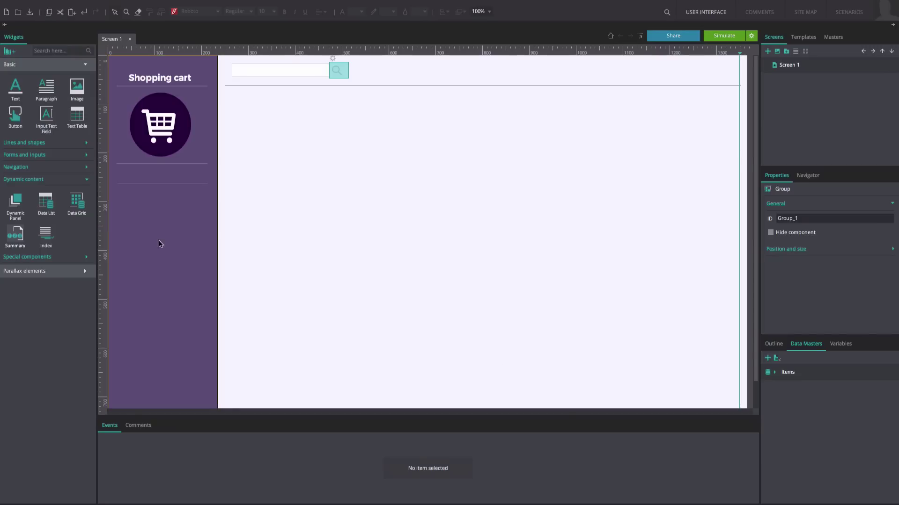
Place an items_list data list bound to Items, showing Item ID and Price, below the search bar
double_click(56, 213)
type("items_list")
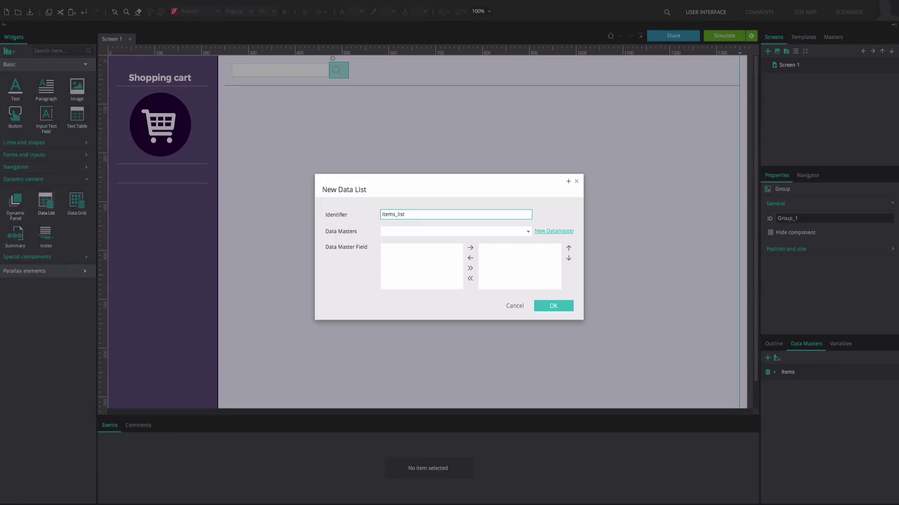
left_click(397, 232)
left_click(395, 243)
left_click(470, 269)
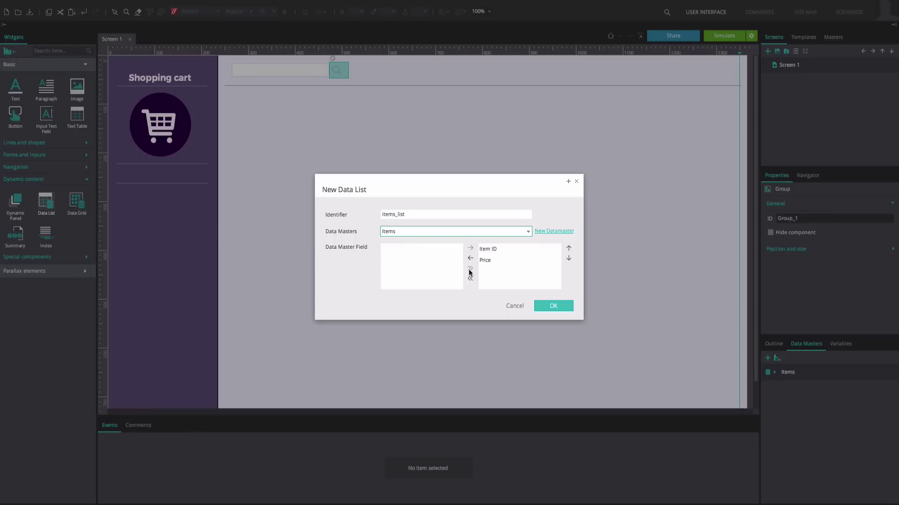
left_click(551, 307)
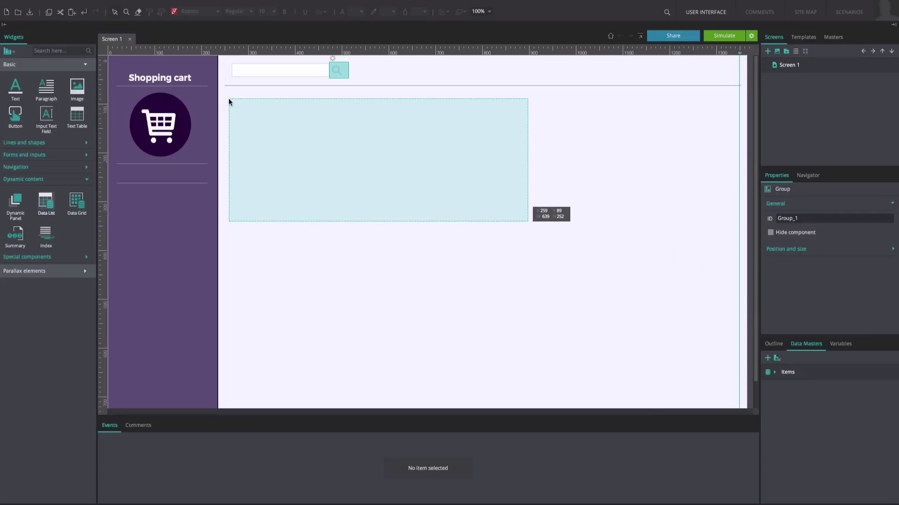
left_click(229, 100)
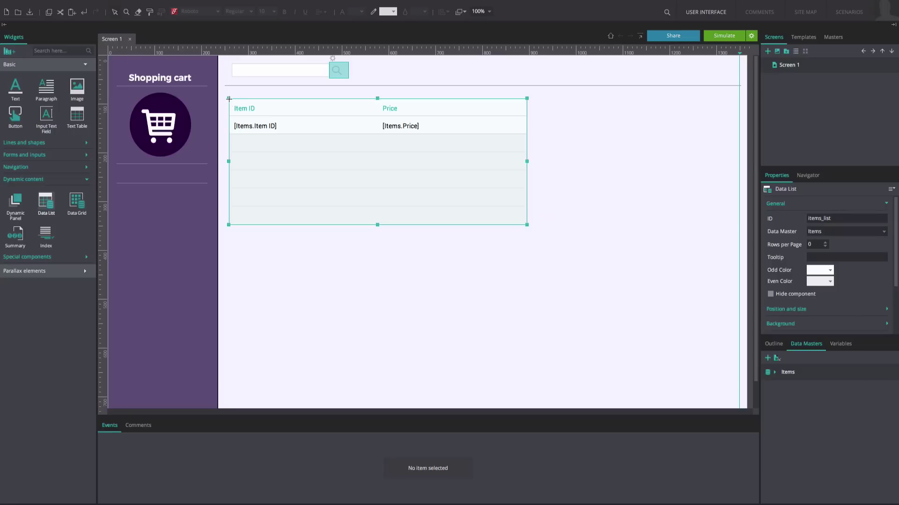
Make the list rows taller and rearrange the Item ID and Price fields within the row
left_click(261, 129)
left_click_drag(306, 134, 305, 200)
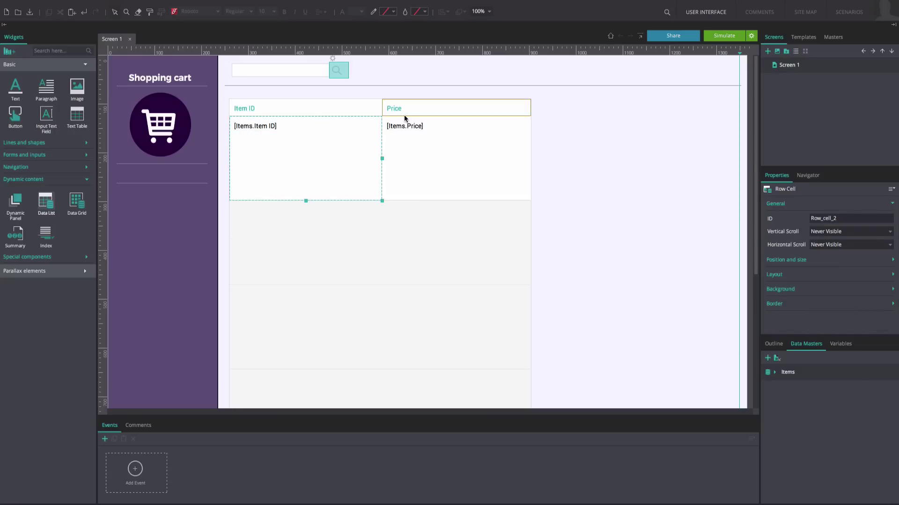
left_click_drag(385, 123, 238, 173)
left_click_drag(255, 126, 257, 141)
left_click_drag(244, 108, 238, 133)
Add a 'Quantity:' label, a quantity input and an 'Add to cart' button to the row
left_click_drag(16, 89, 305, 126)
double_click(305, 126)
type("Quantity:")
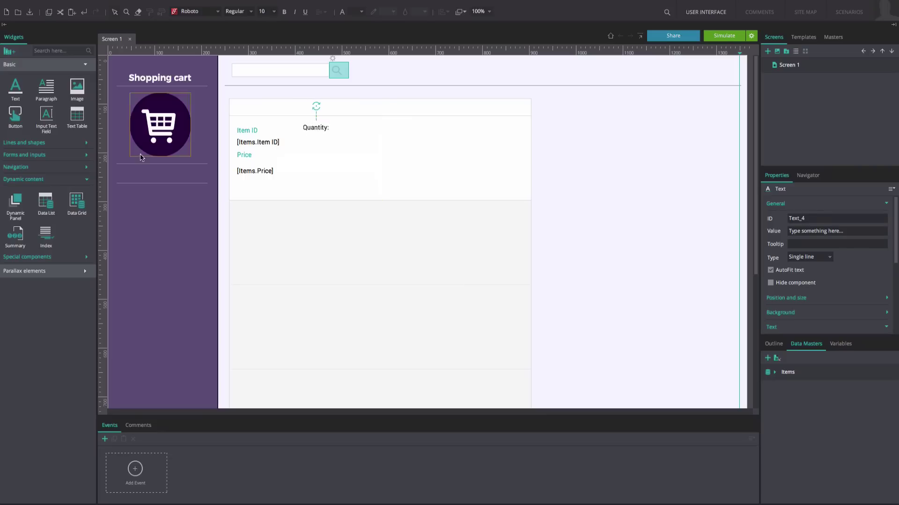
left_click_drag(47, 115, 358, 126)
left_click_drag(15, 114, 312, 166)
double_click(324, 169)
type("Add to cart")
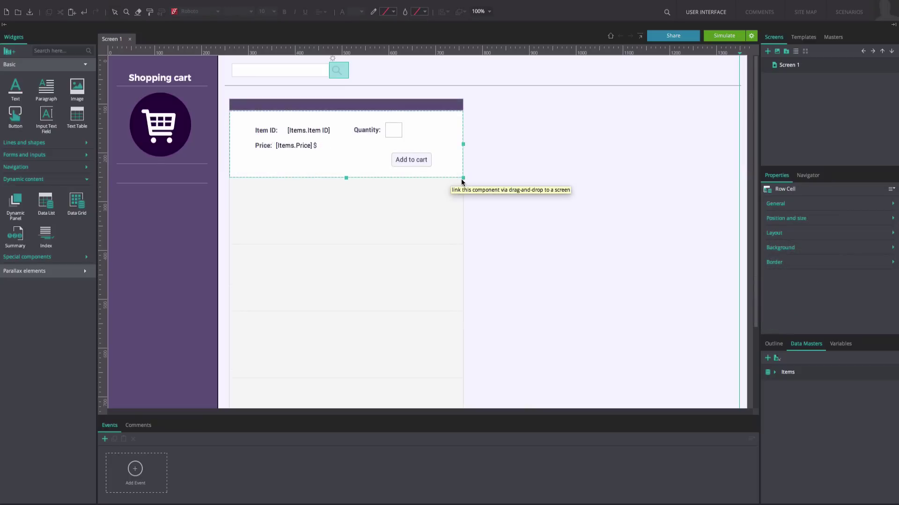
Create an Invoice_line data master with Item, Price and Quantity fields
left_click(767, 359)
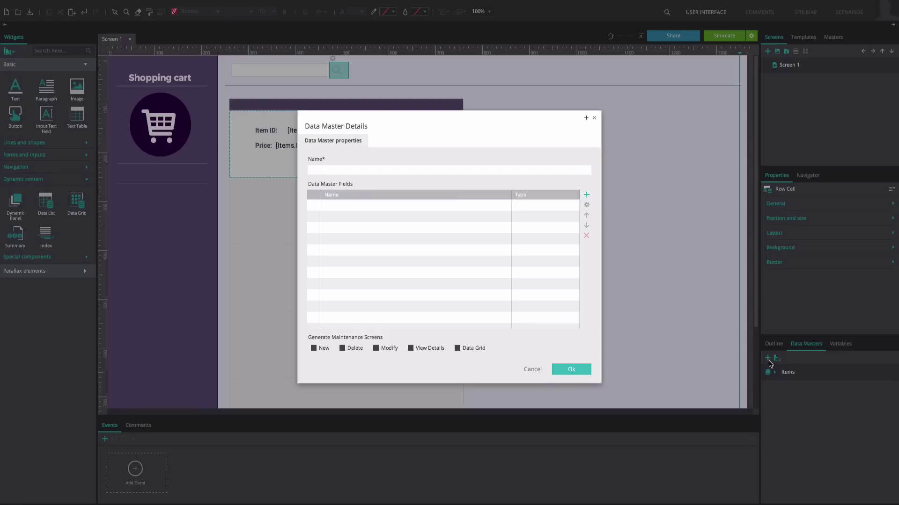
left_click(551, 170)
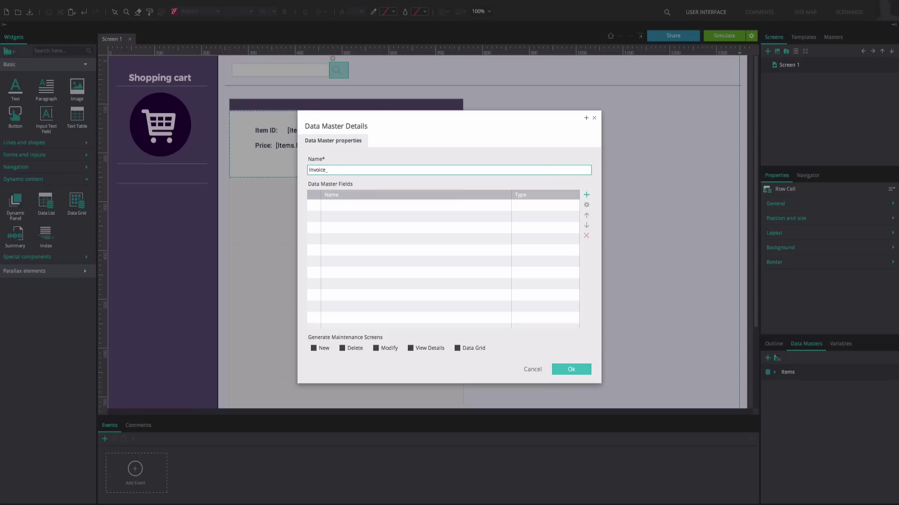
left_click(586, 194)
type("Item")
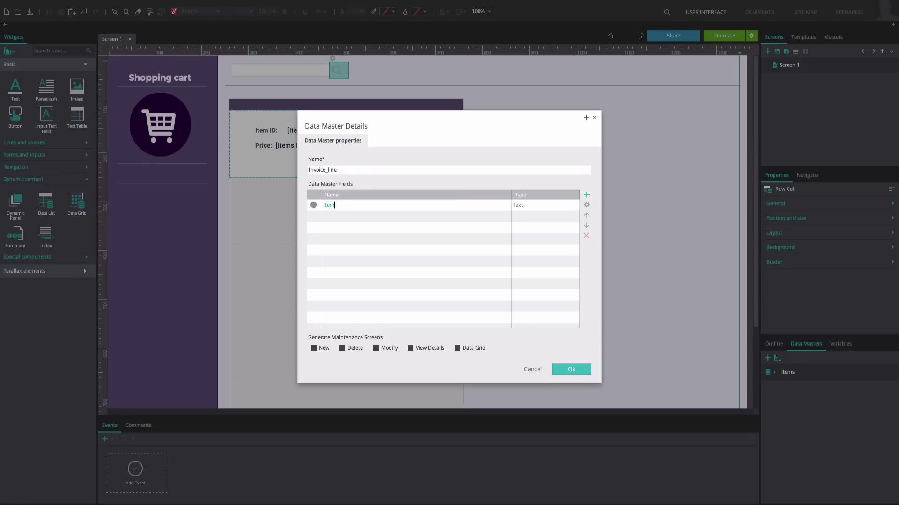
left_click(585, 195)
left_click(586, 195)
type("Quantity")
left_click(571, 369)
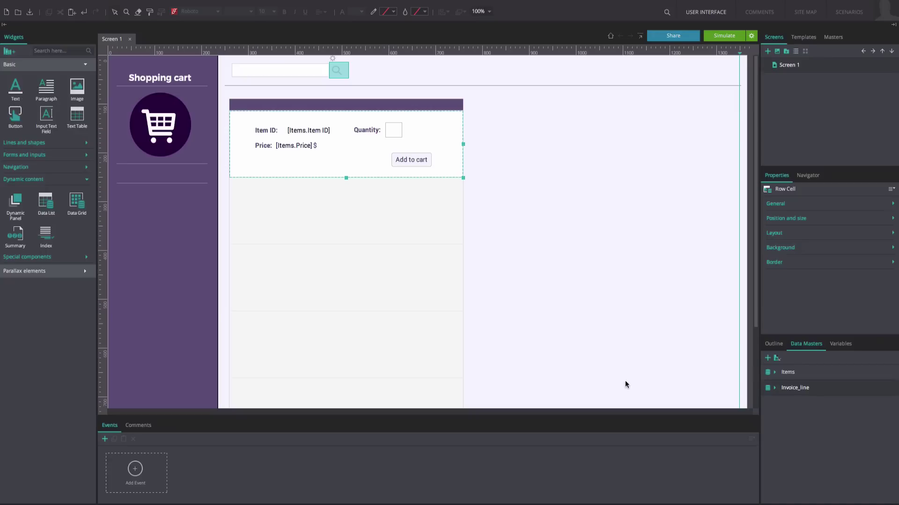
Delete all sample records from Invoice_line, leaving it empty
double_click(794, 388)
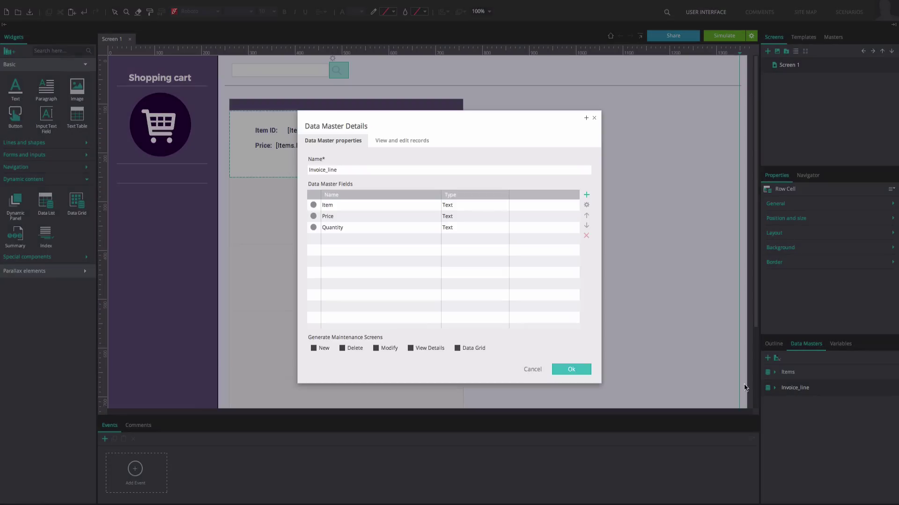
left_click(416, 145)
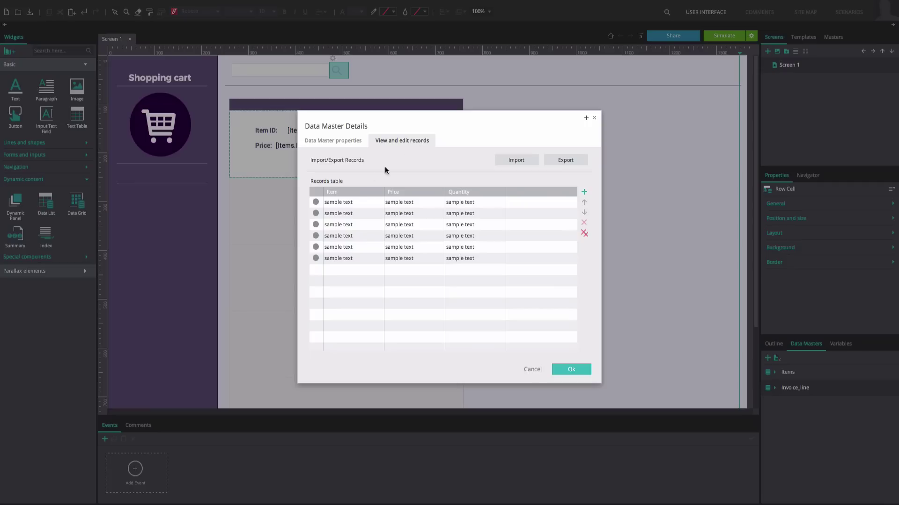
left_click_drag(315, 202, 317, 260)
left_click(583, 223)
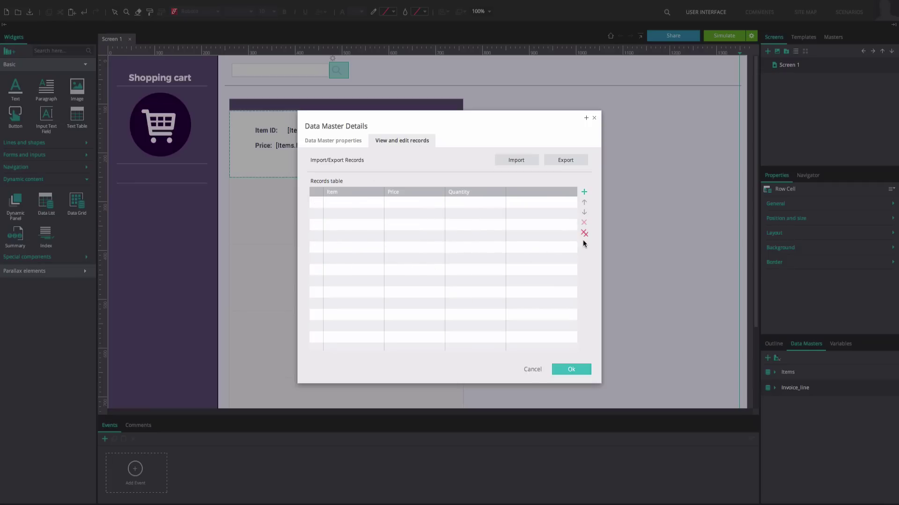
left_click(567, 374)
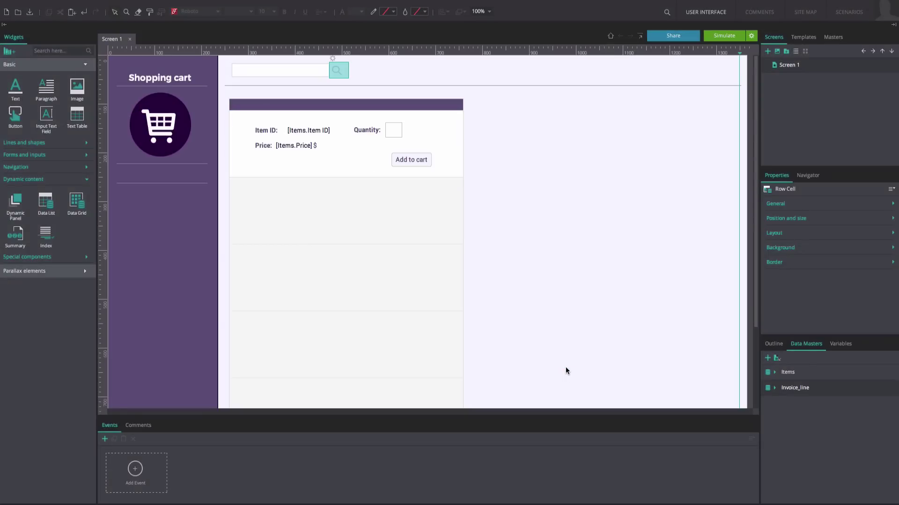
Place a 'cart' data list bound to Invoice_line with Item, Price and Quantity right of the products
left_click(50, 214)
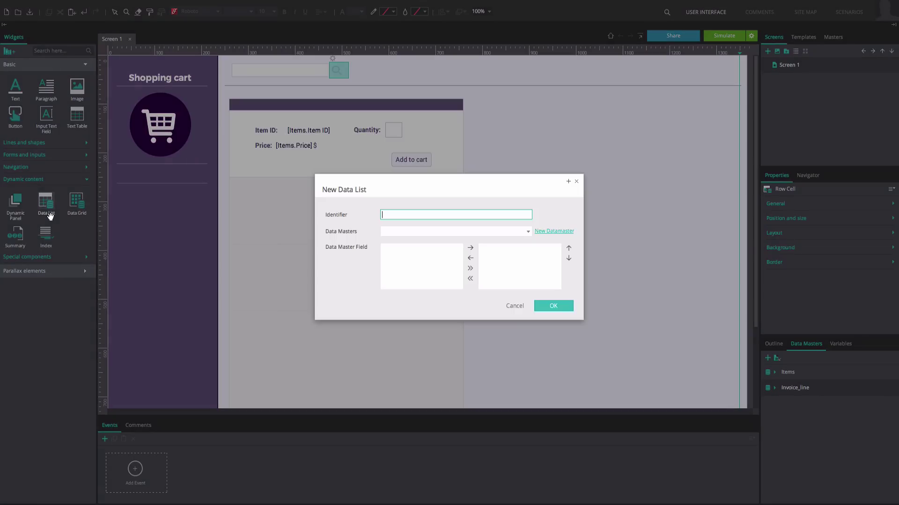
type("cart")
left_click(387, 234)
left_click(388, 243)
left_click(470, 269)
left_click(538, 305)
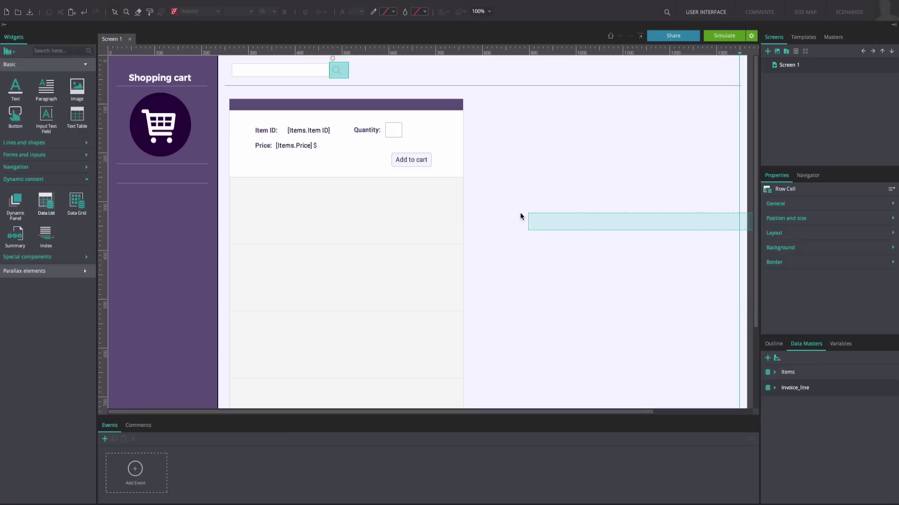
left_click(481, 224)
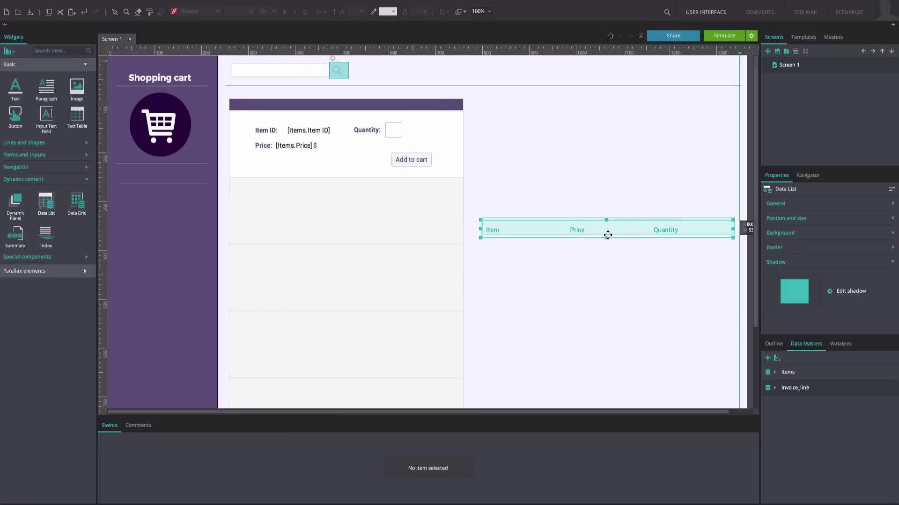
Add a dynamic panel filling the right side and move the cart list into Panel_1
left_click_drag(522, 225, 511, 139)
left_click(481, 145)
left_click_drag(13, 202, 473, 183)
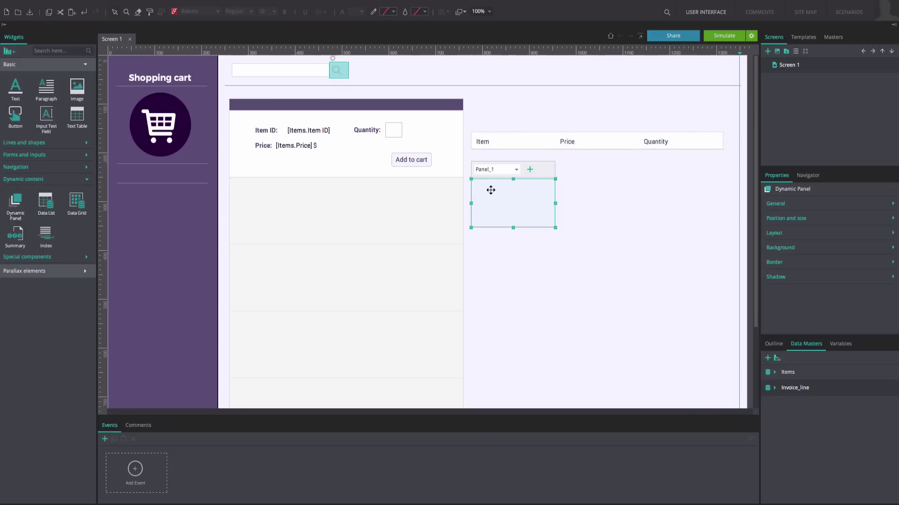
left_click_drag(555, 227, 743, 394)
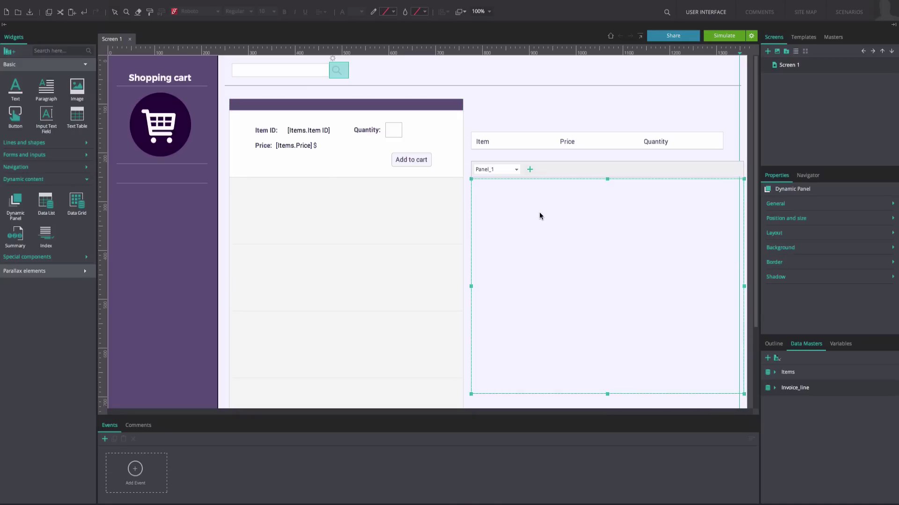
left_click(442, 99)
left_click_drag(442, 99, 473, 92)
left_click(721, 180)
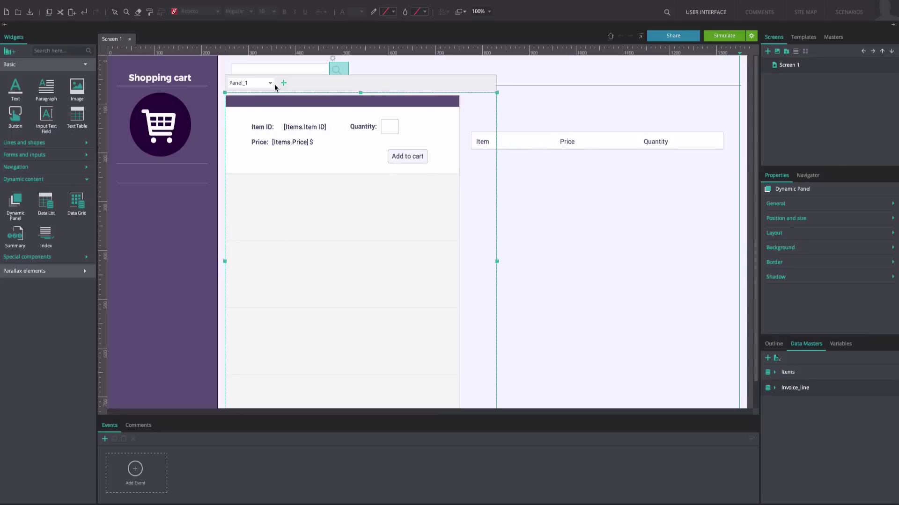
Add a Panel_2 state holding the Item/Price/Quantity cart table, then return to Panel_1
left_click(270, 83)
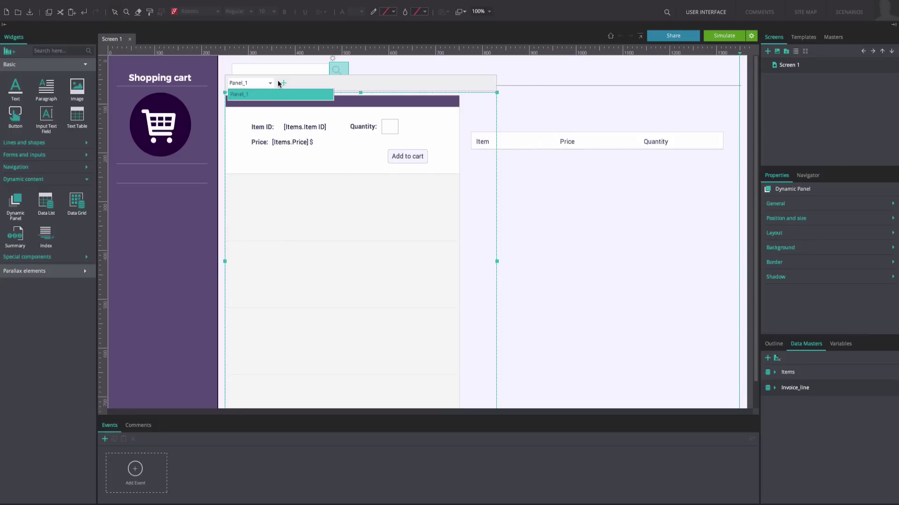
left_click(283, 83)
left_click_drag(553, 133, 307, 94)
left_click(262, 83)
left_click(271, 93)
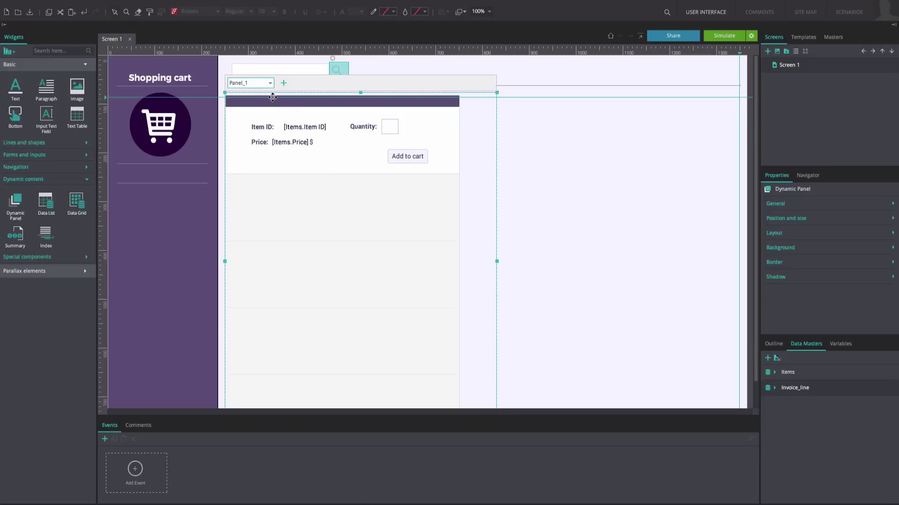
left_click(409, 158)
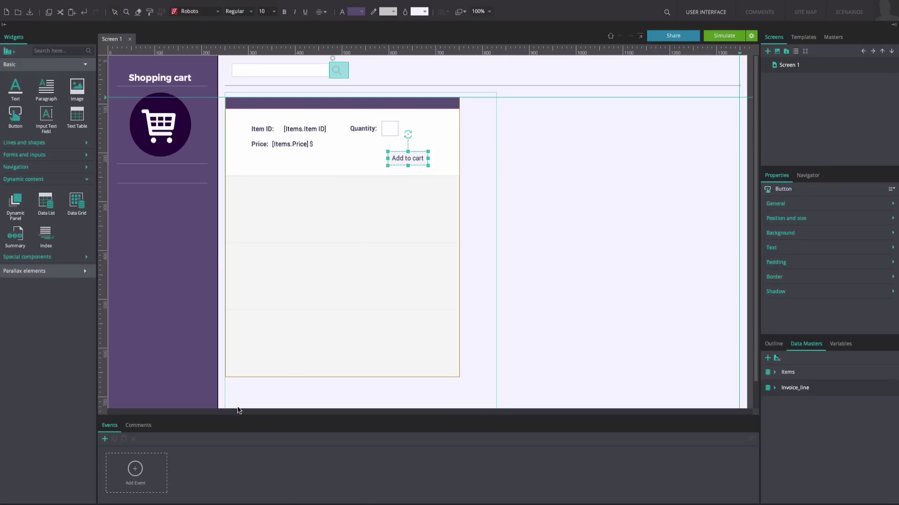
Add an on-click Data Master Action creating a new Invoice_line record, previewing at 75%
left_click(156, 477)
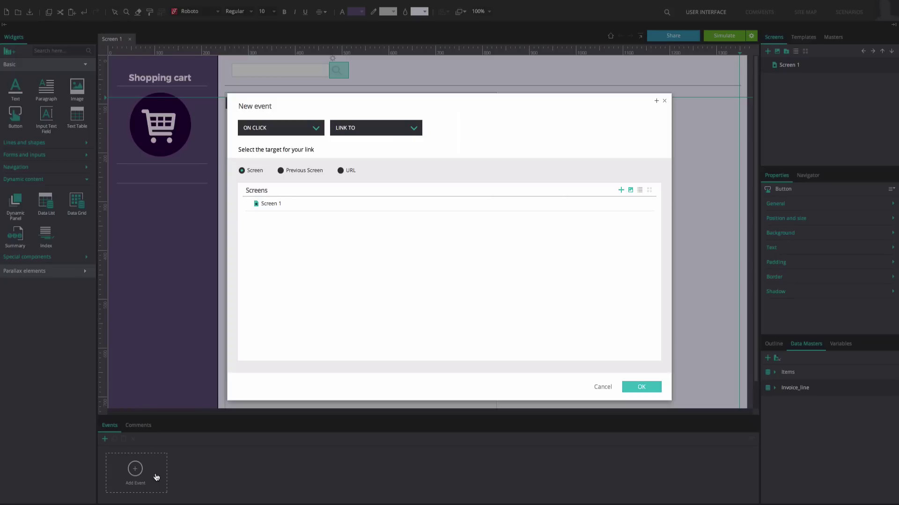
left_click(342, 128)
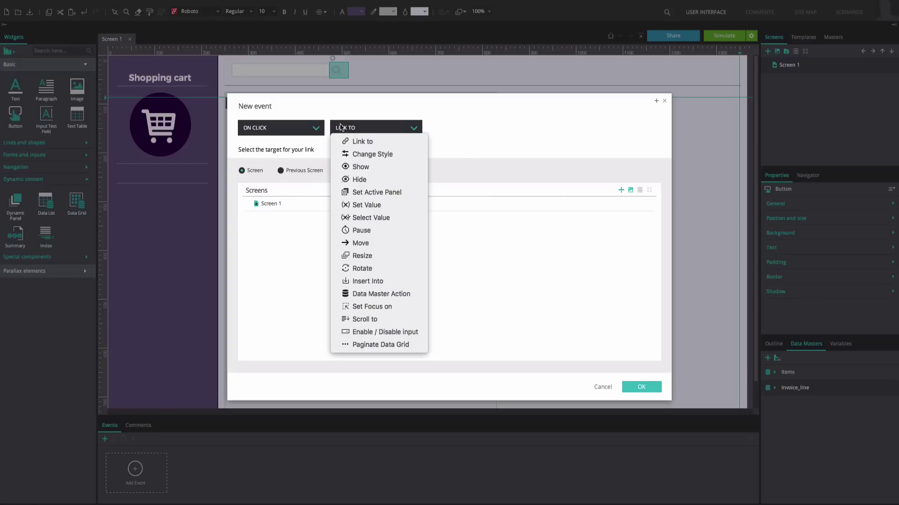
left_click(343, 295)
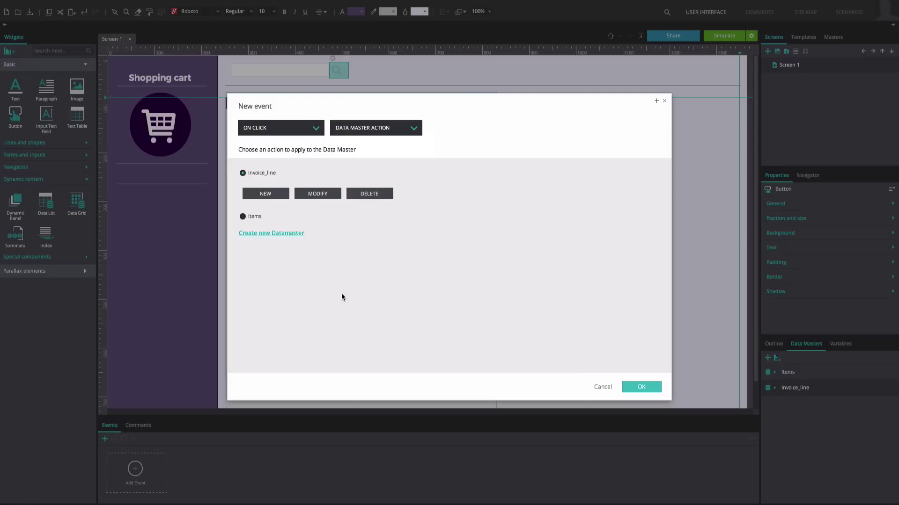
left_click(271, 200)
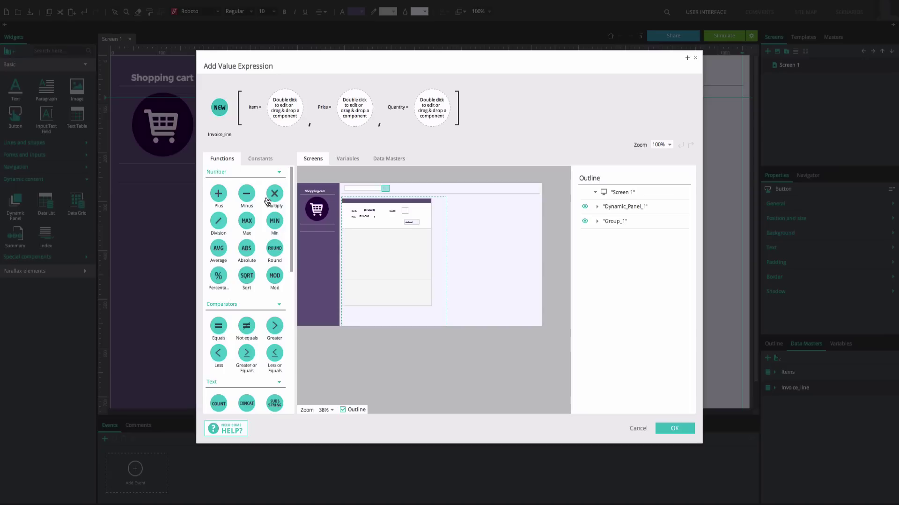
left_click(330, 411)
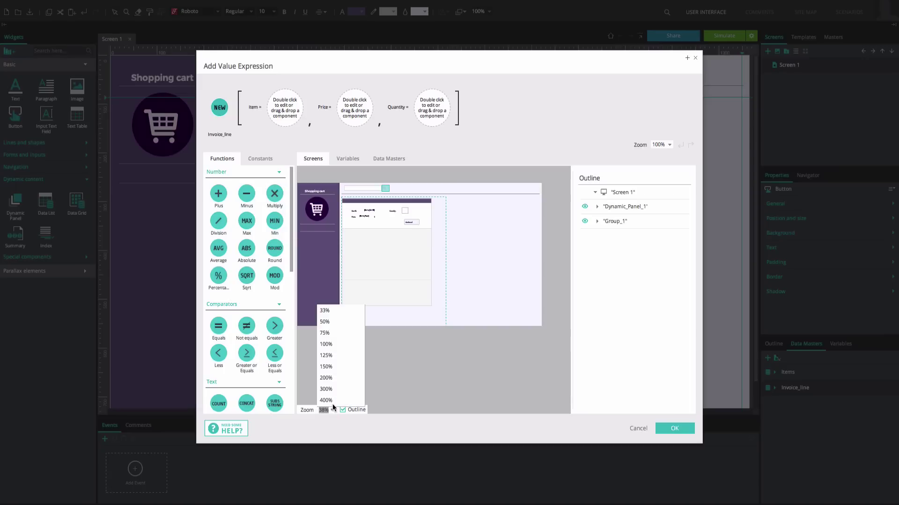
left_click(333, 334)
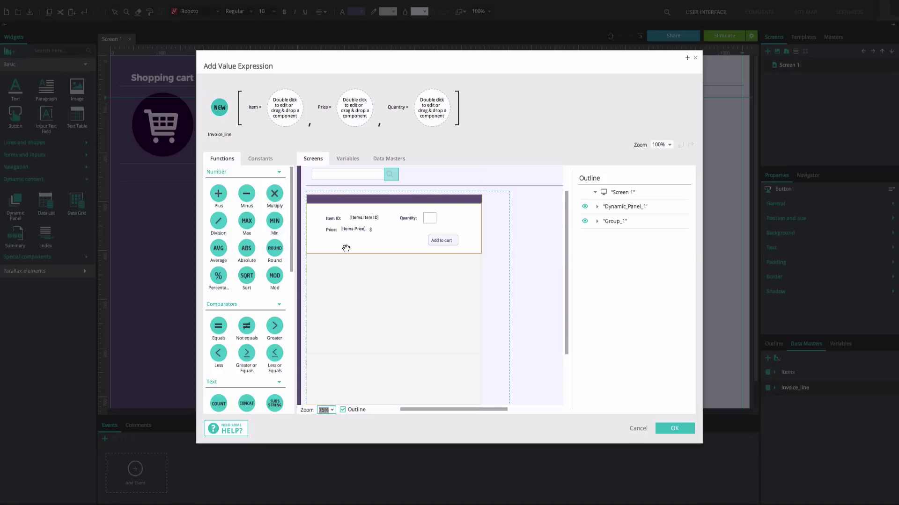
Map Input_7, Input_9 and Input_10 to the record's Item, Price and Quantity
left_click_drag(359, 220, 284, 110)
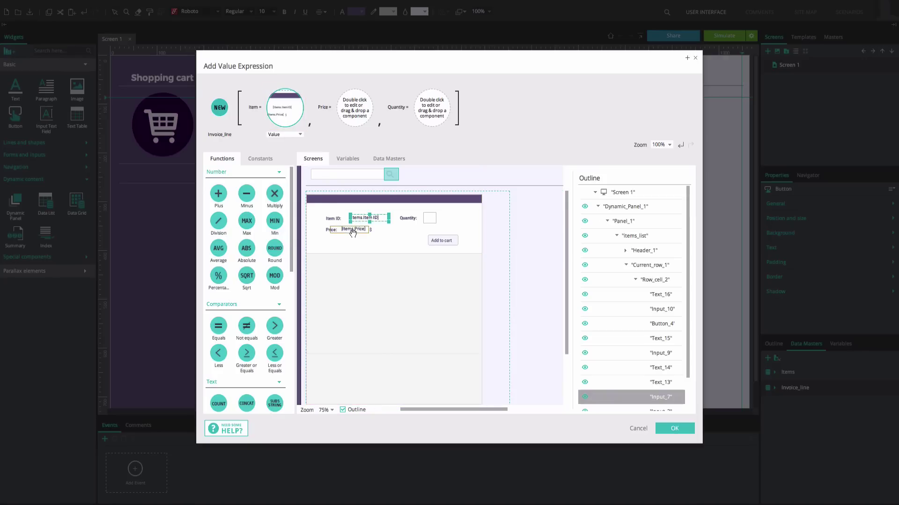
left_click_drag(354, 229, 360, 111)
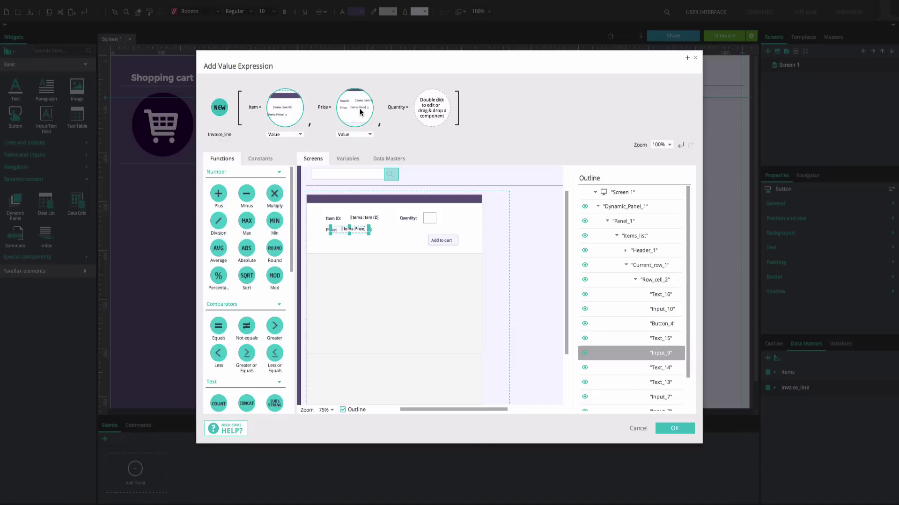
left_click_drag(429, 218, 439, 119)
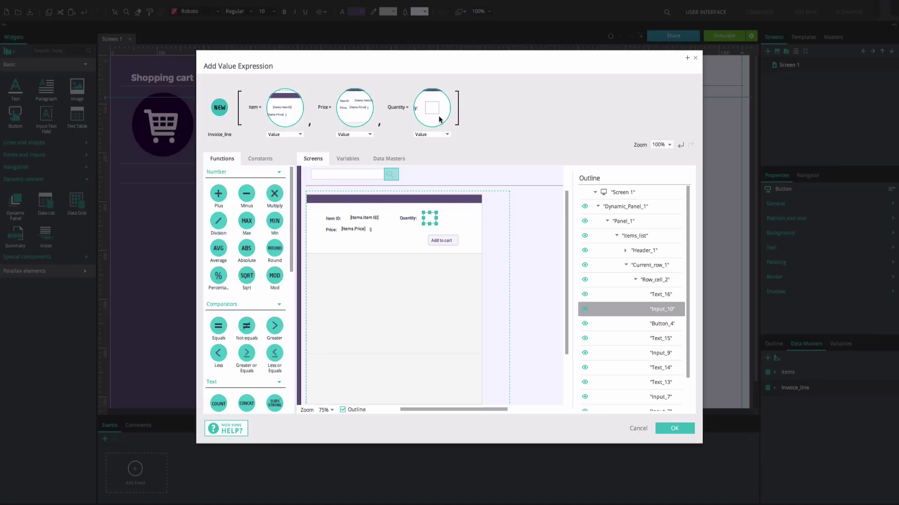
left_click(675, 429)
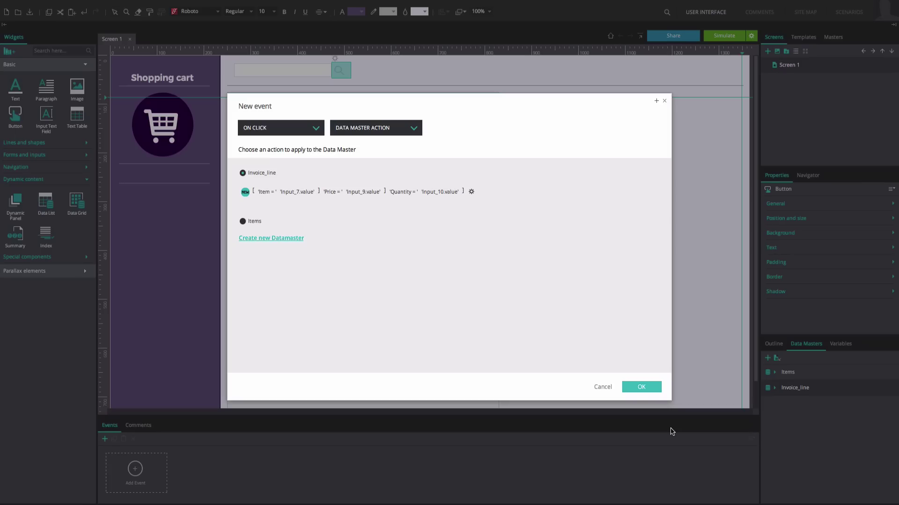
Add a Set Value action targeting the cart list in Panel_2
left_click(640, 388)
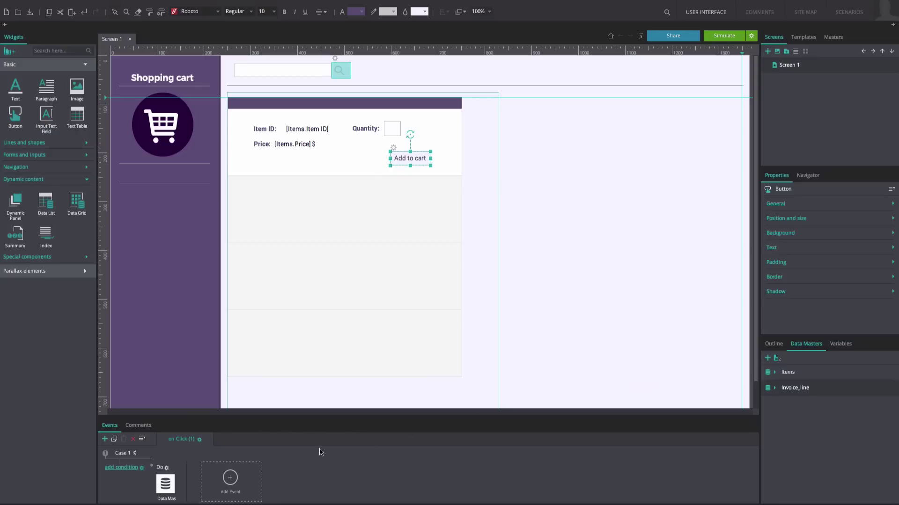
left_click(167, 468)
left_click(180, 443)
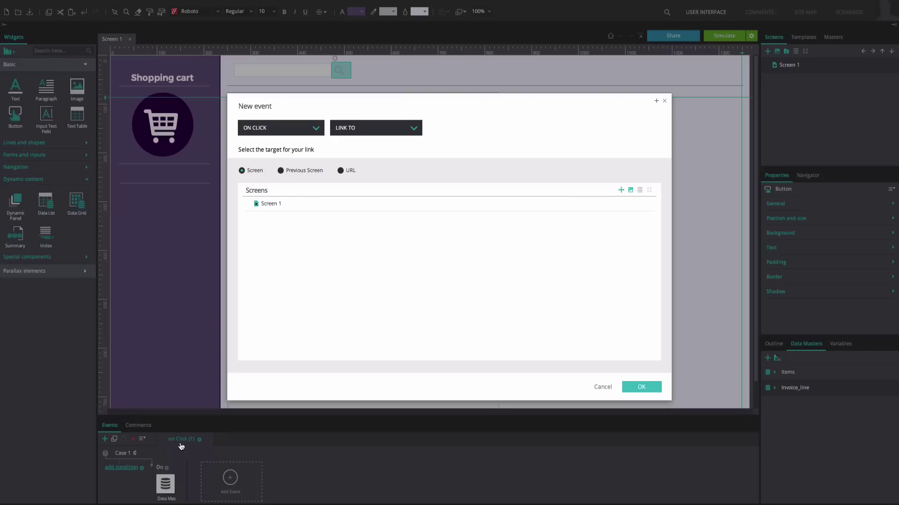
left_click(370, 134)
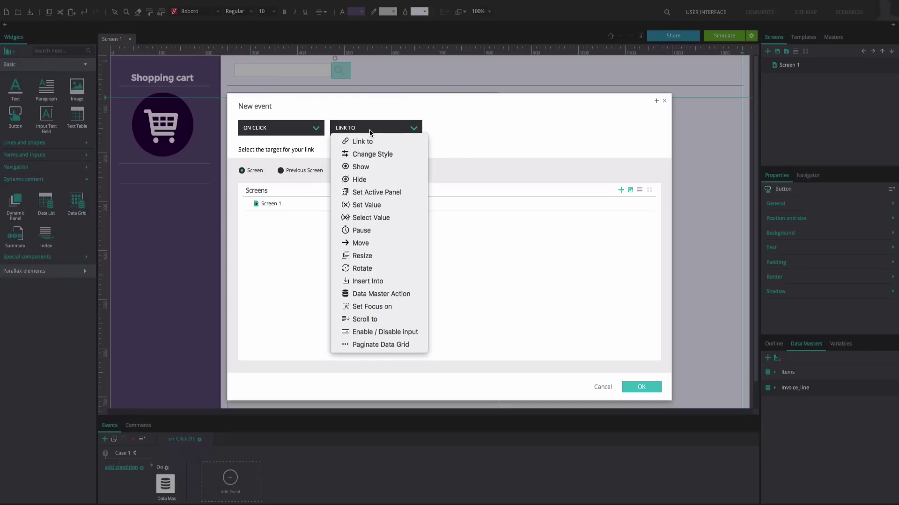
left_click(365, 206)
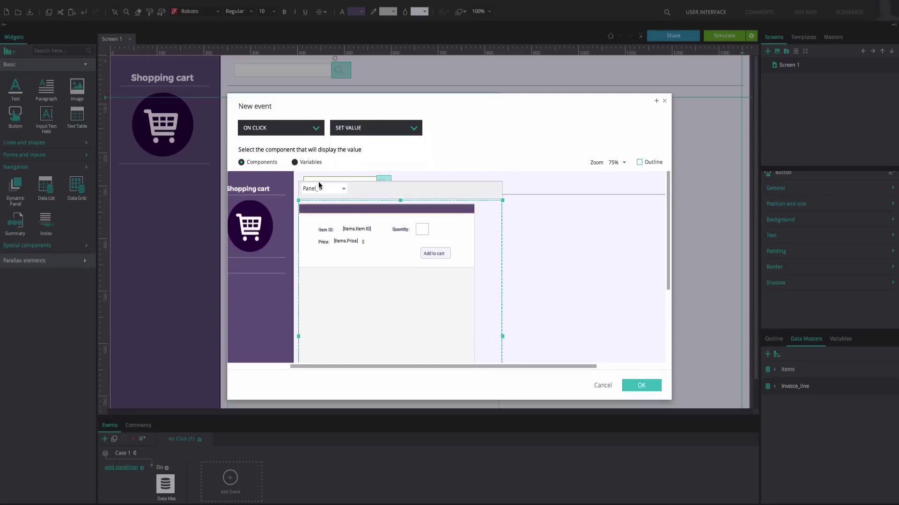
left_click(342, 190)
left_click(322, 212)
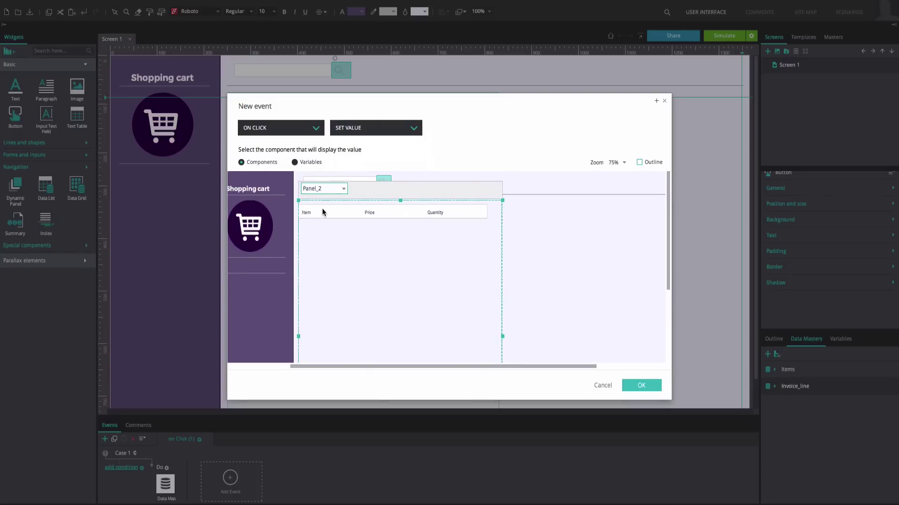
left_click(336, 214)
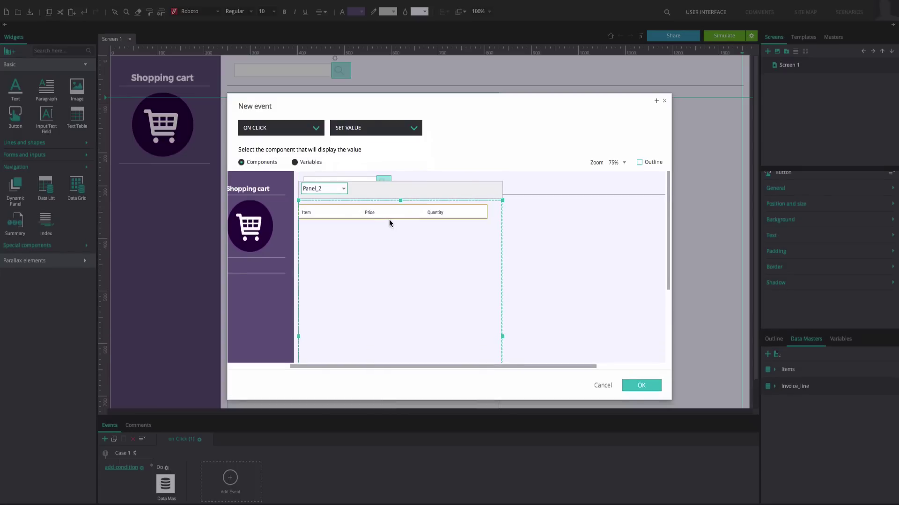
left_click(639, 163)
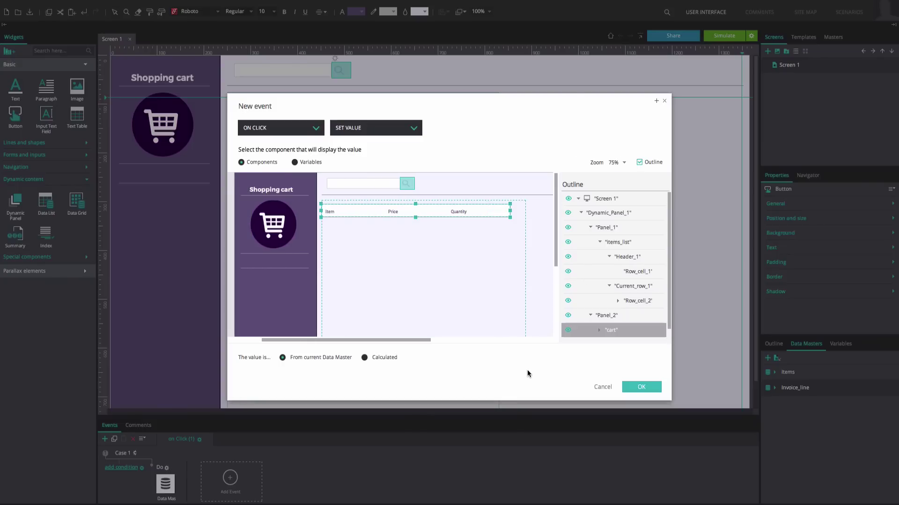
Set the cart list's value to a calculated expression of the Invoice_line data master
left_click(383, 358)
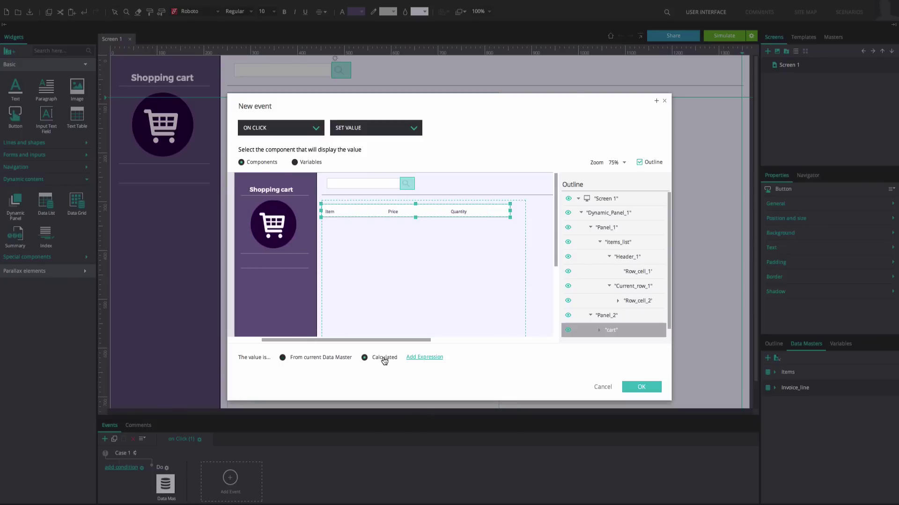
left_click(416, 358)
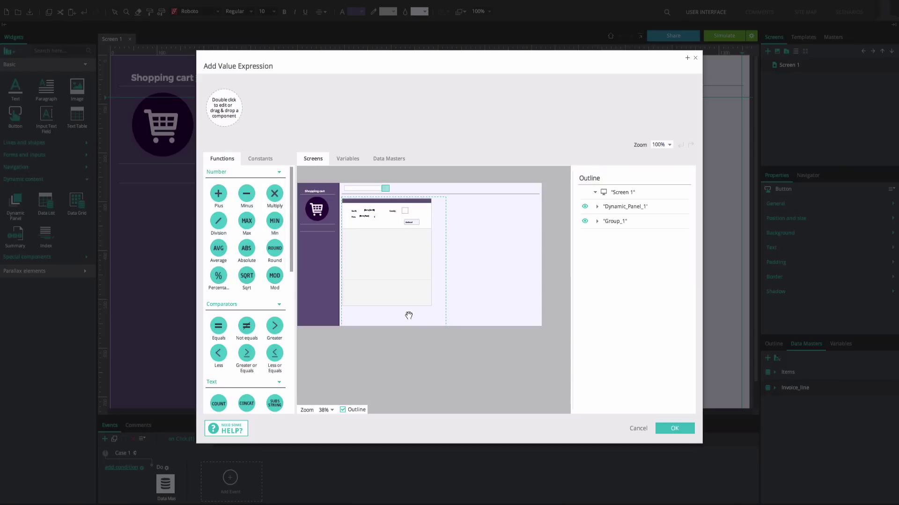
left_click(389, 159)
left_click_drag(318, 187, 231, 118)
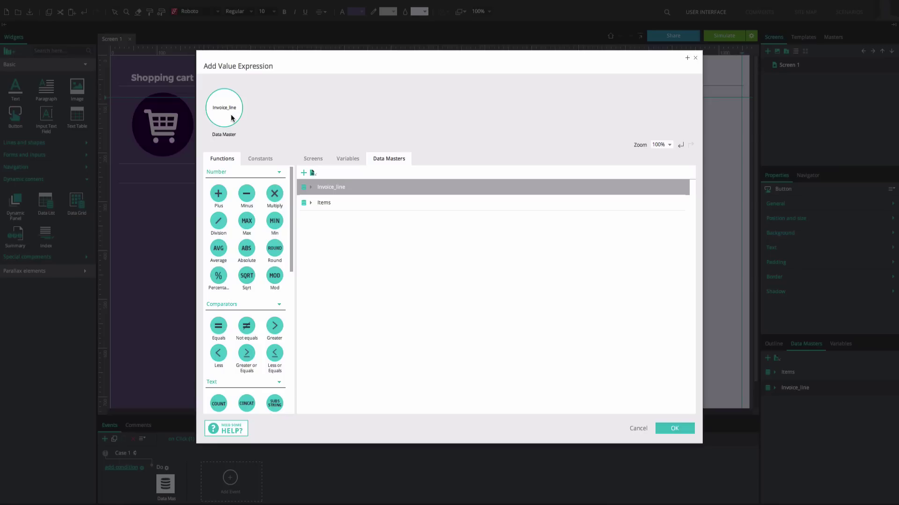
left_click(688, 429)
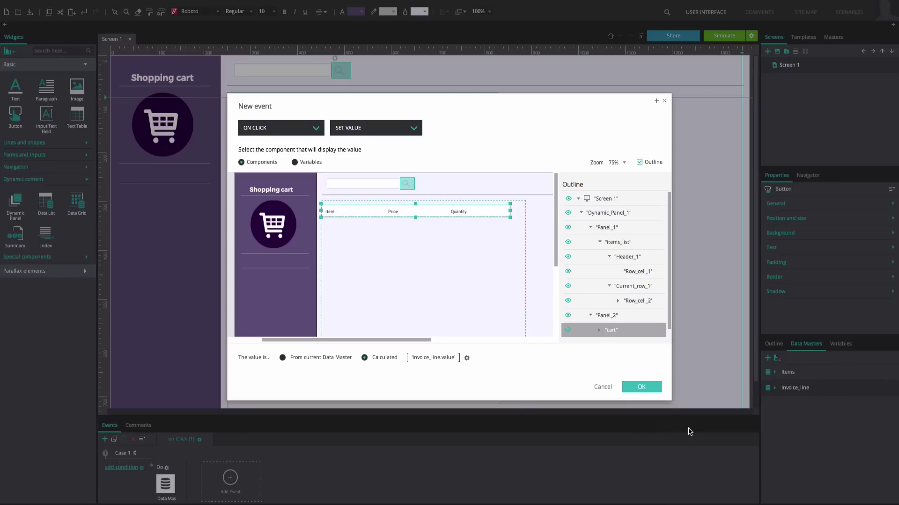
left_click(652, 388)
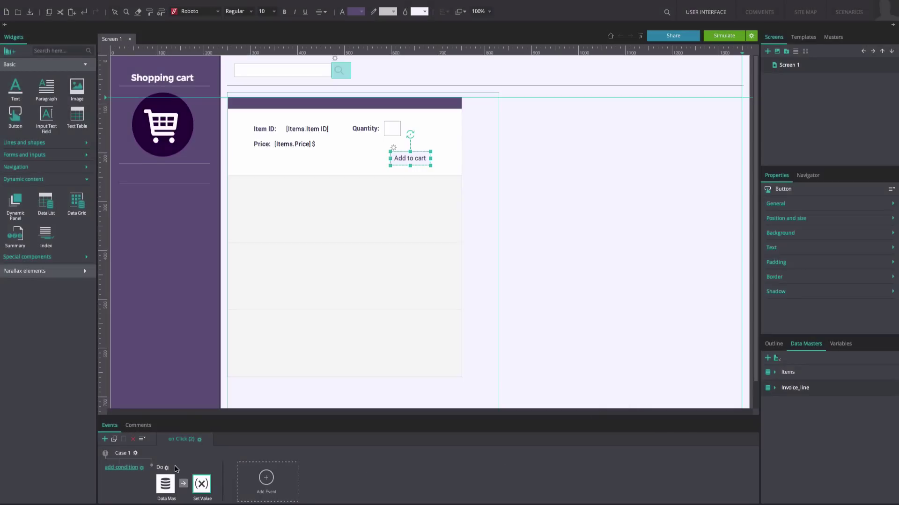
Append a Set Active Panel action showing Panel_2 after the Data Master and Set Value actions
right_click(167, 473)
left_click(184, 440)
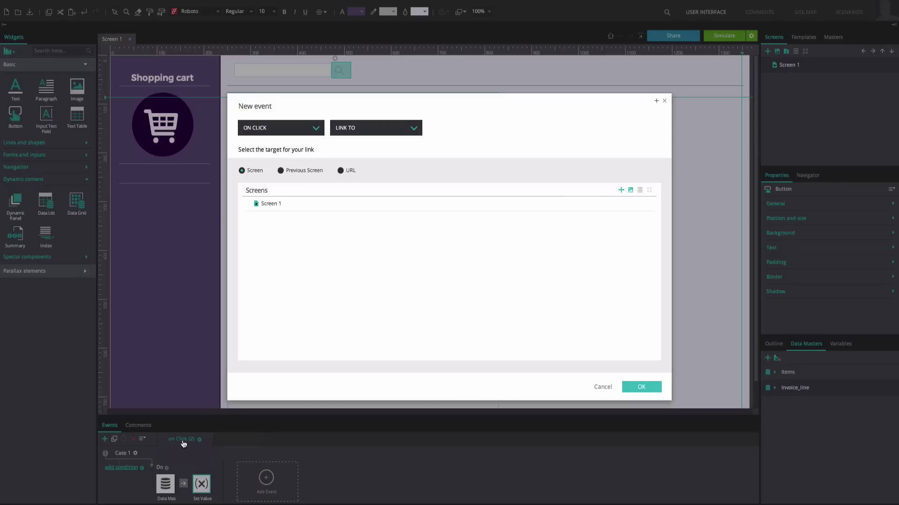
left_click(381, 135)
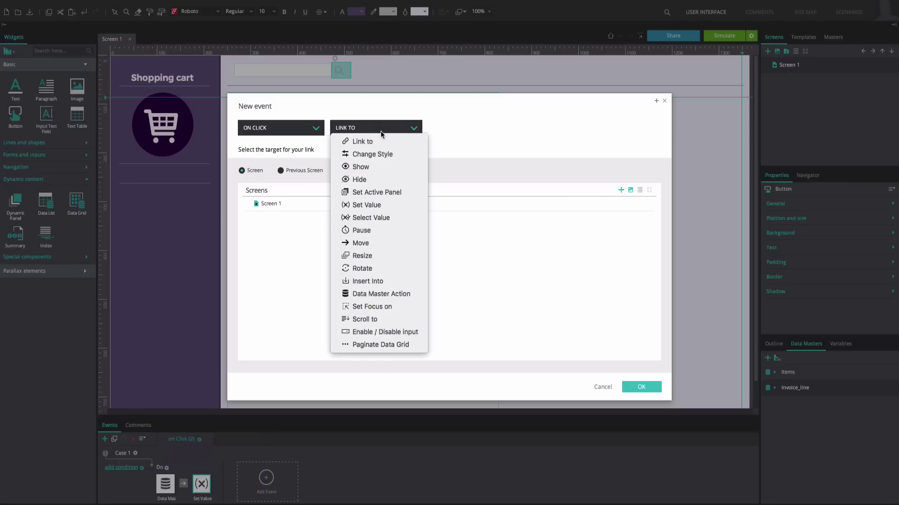
left_click(382, 190)
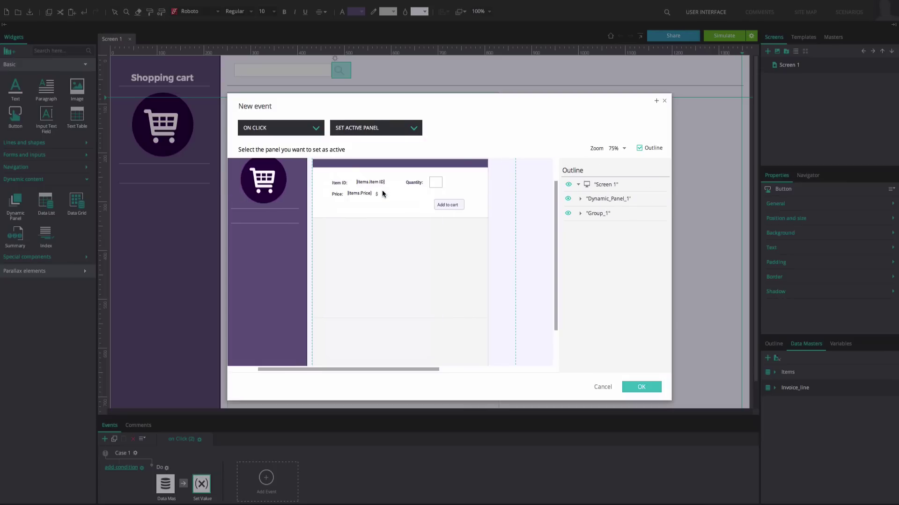
left_click(580, 198)
left_click(591, 228)
left_click(604, 229)
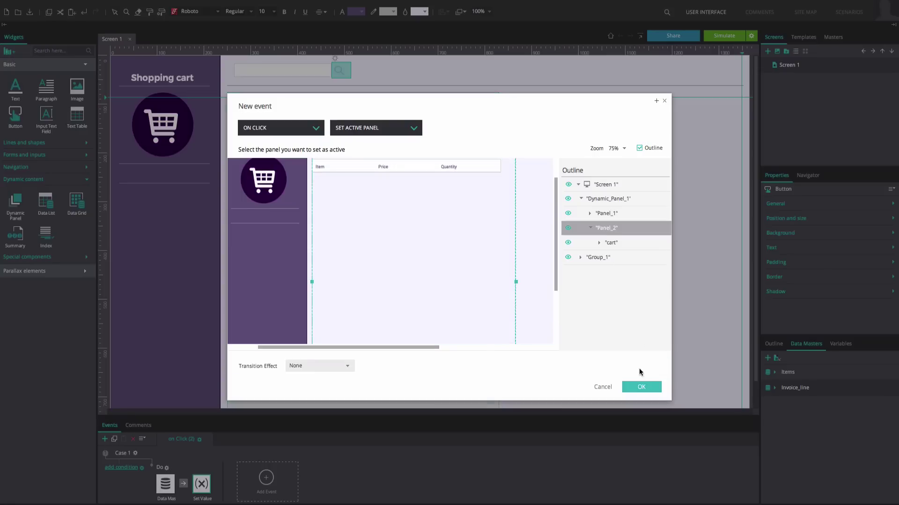
left_click(640, 387)
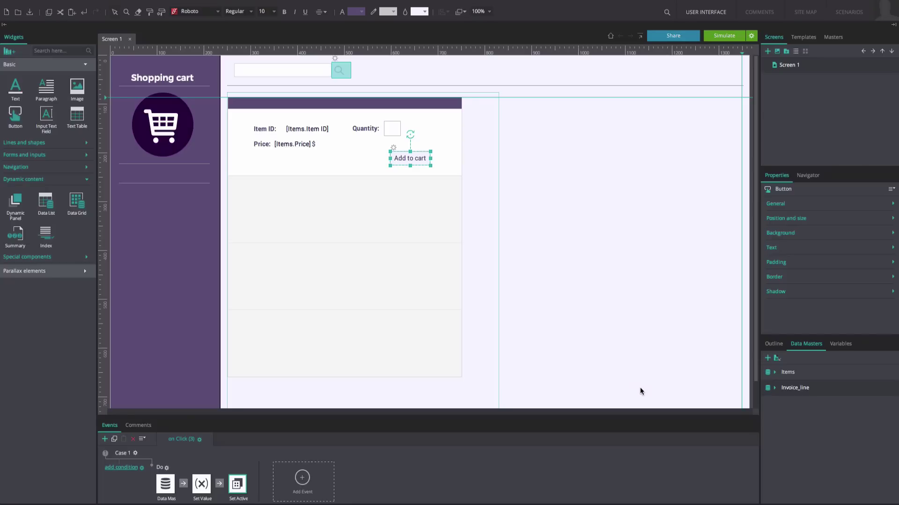
In Panel_2, add a 'Total:' label with a '0' value text below the cart table
left_click(499, 305)
left_click(263, 84)
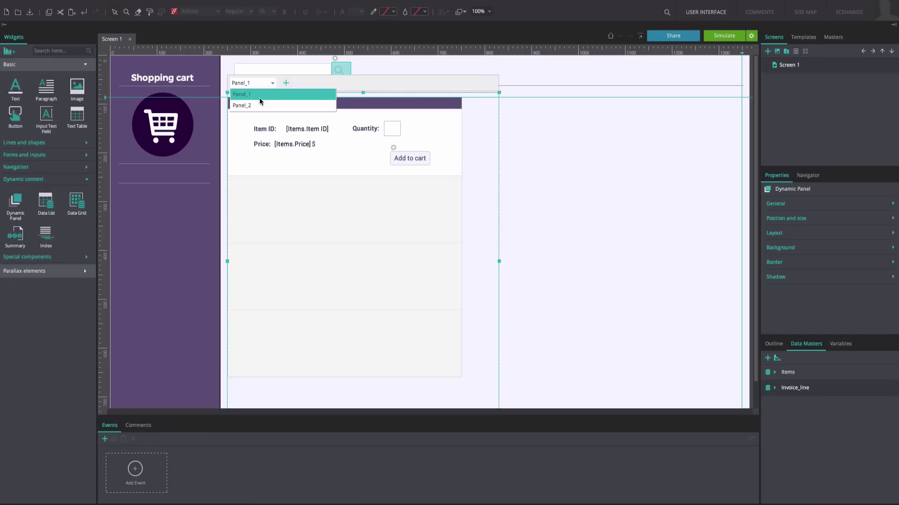
left_click(256, 103)
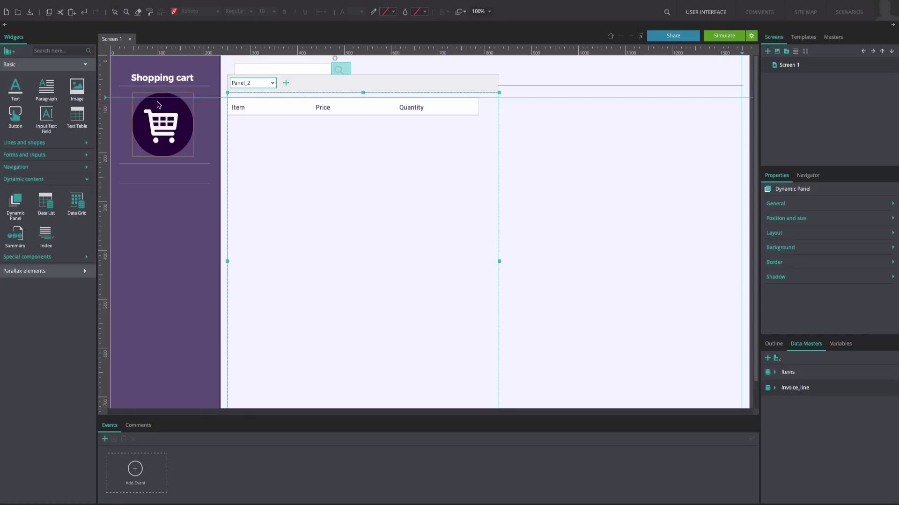
left_click_drag(27, 95, 233, 267)
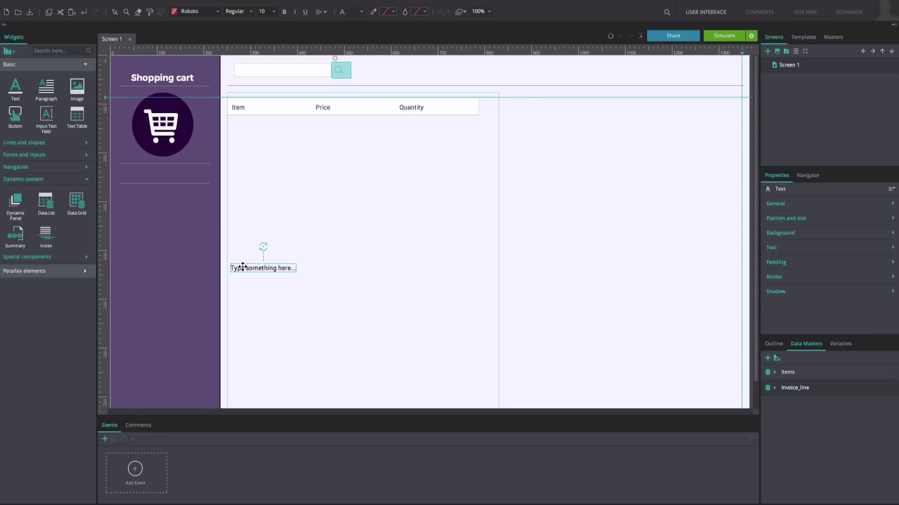
type("Total:")
left_click_drag(15, 91, 253, 264)
type("0")
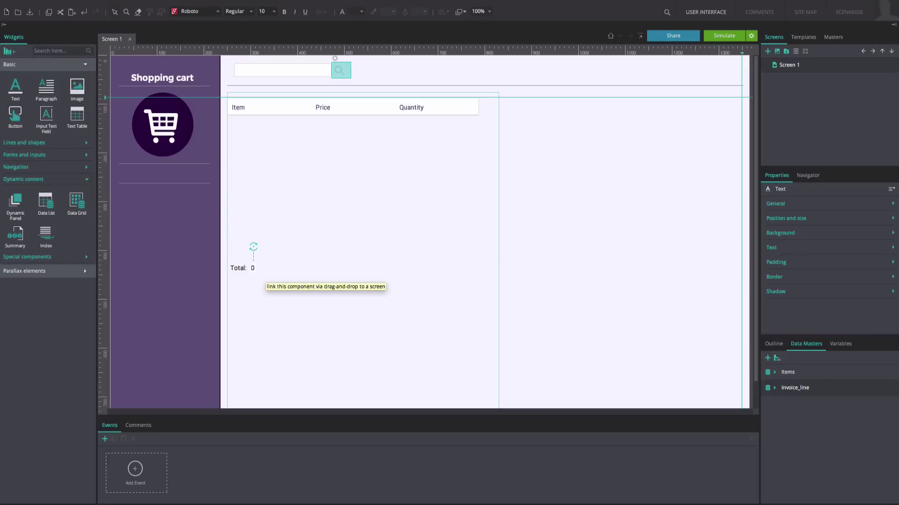
left_click(276, 275)
Switch the dynamic panel back to Panel_1 and select the Add to cart button
left_click(481, 142)
left_click(272, 83)
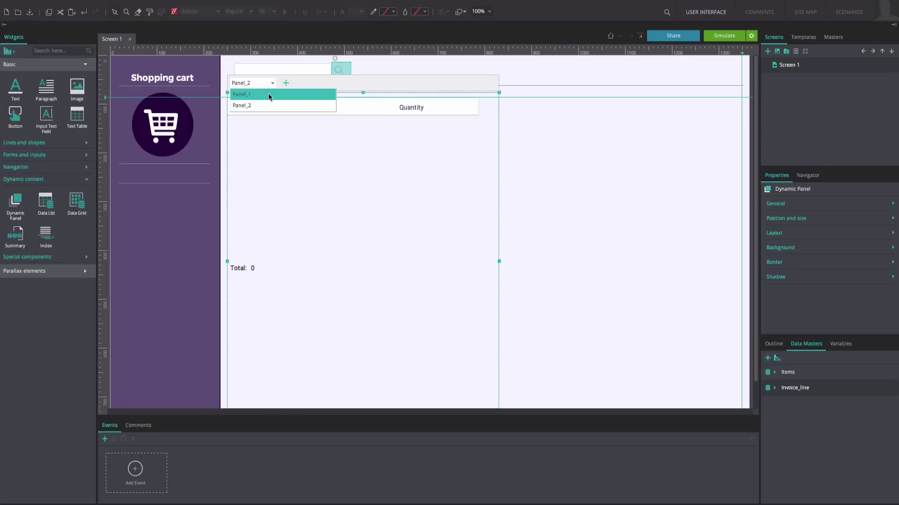
left_click(268, 94)
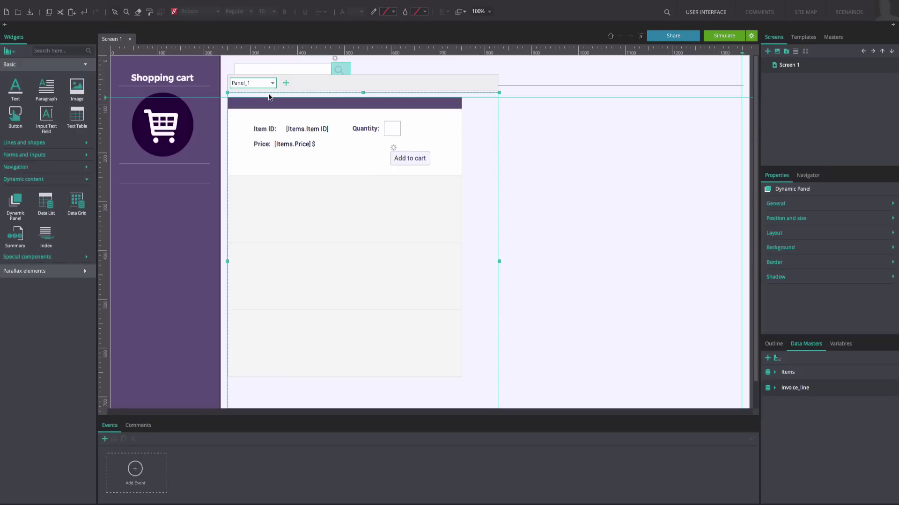
left_click(411, 159)
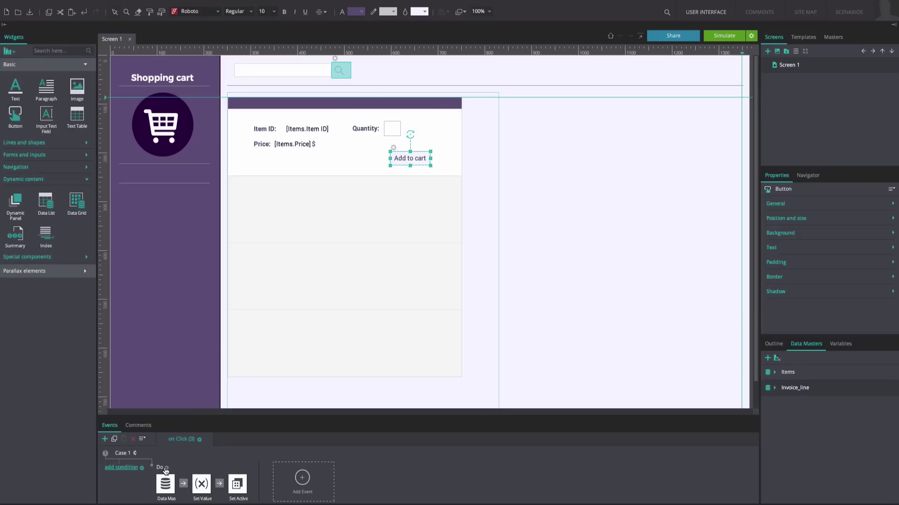
Add a calculated Set Value action to Add to cart that targets the Total text
right_click(166, 468)
left_click(177, 441)
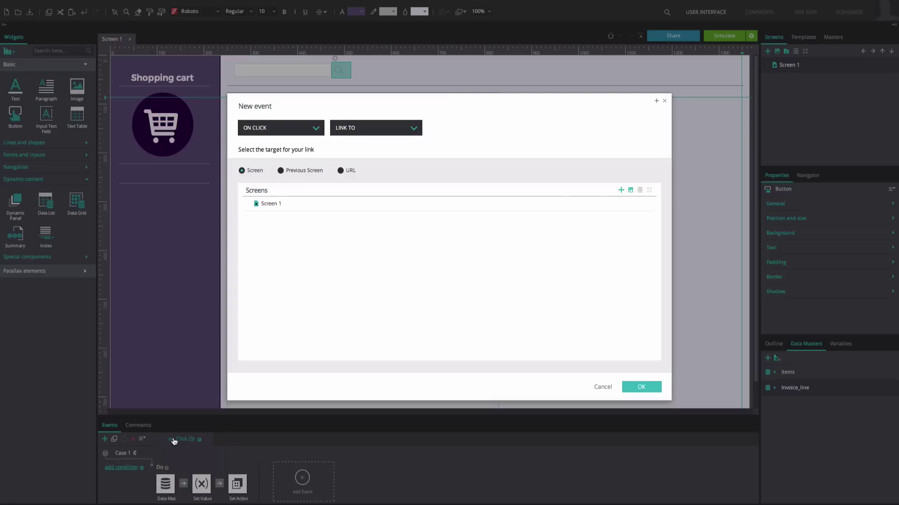
left_click(370, 131)
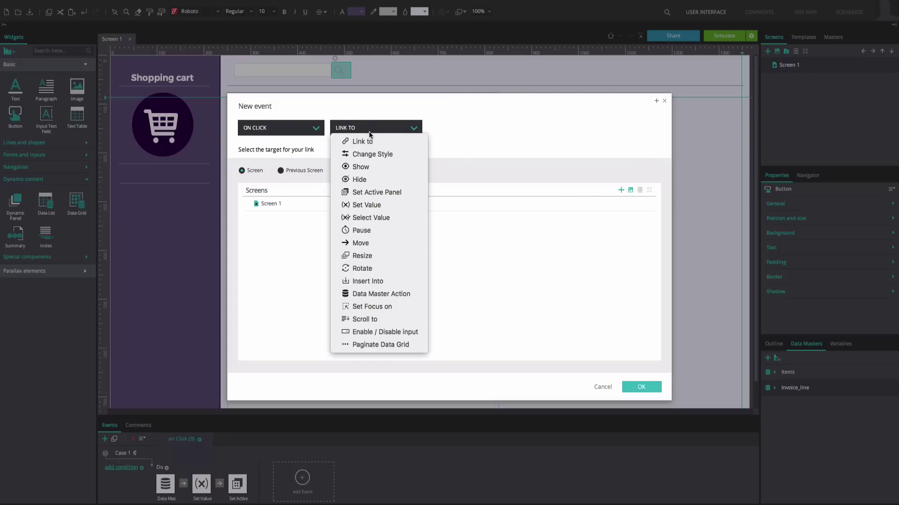
left_click(369, 206)
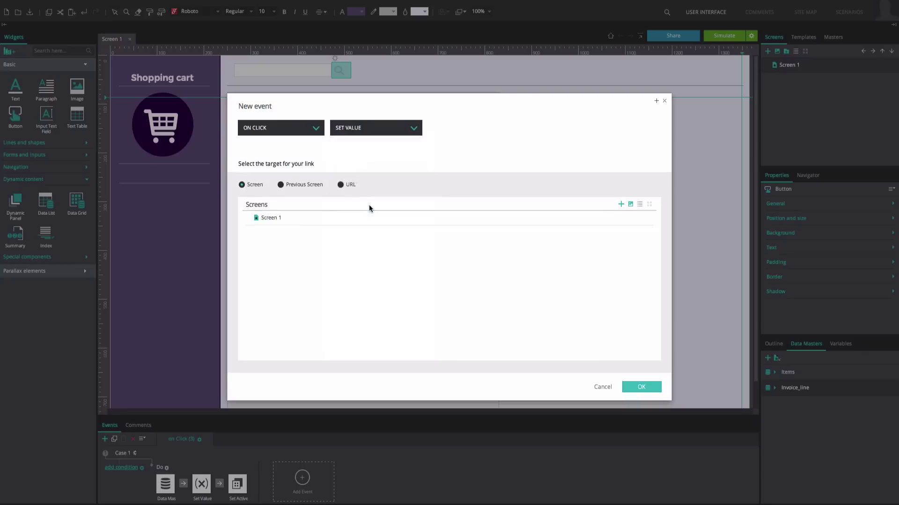
left_click(580, 213)
left_click(590, 242)
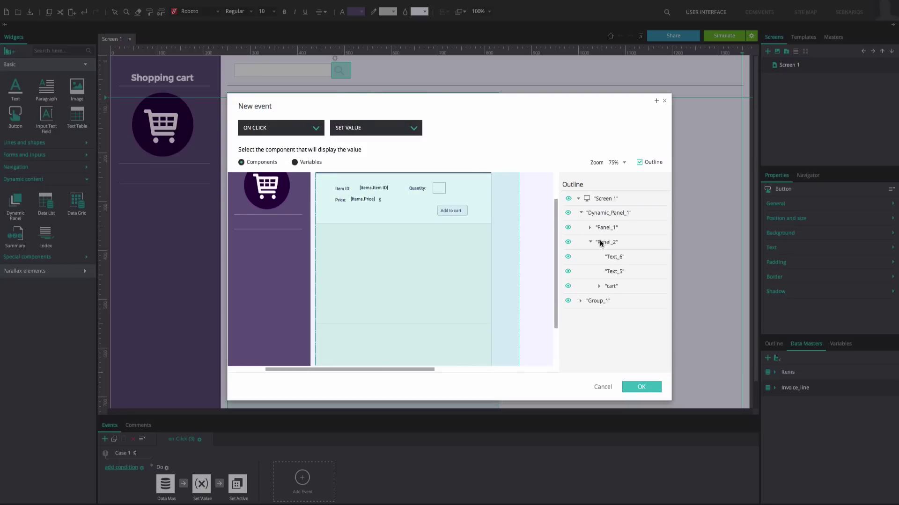
left_click(580, 213)
left_click(334, 304)
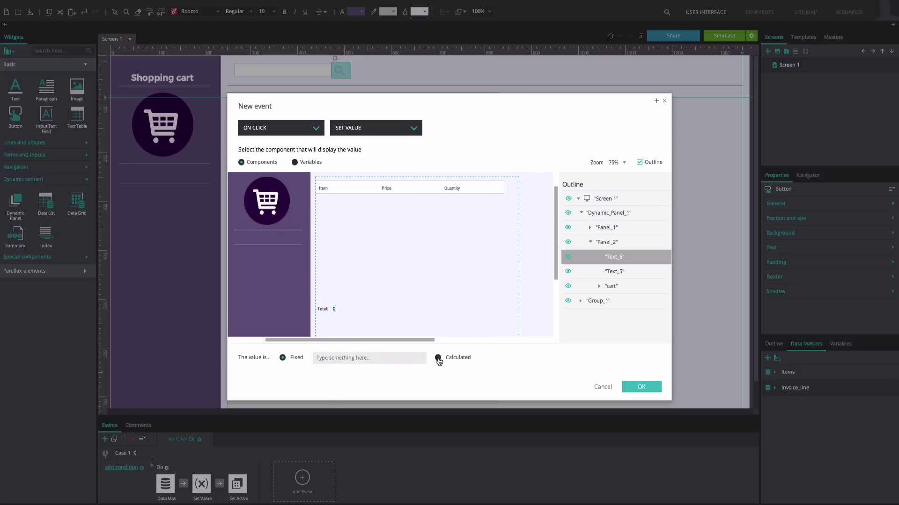
left_click(438, 357)
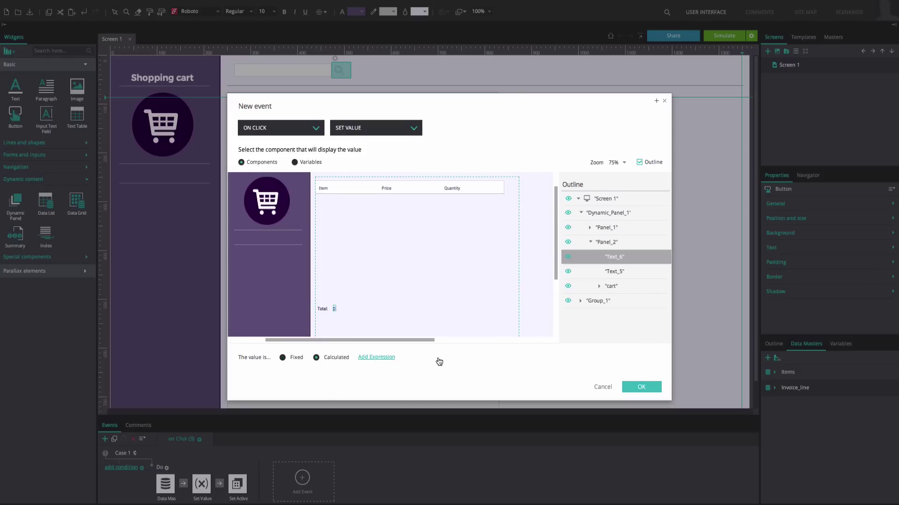
Build the expression SUM(Invoice_line, Quantity × Price) and save the Set Value action
left_click(372, 358)
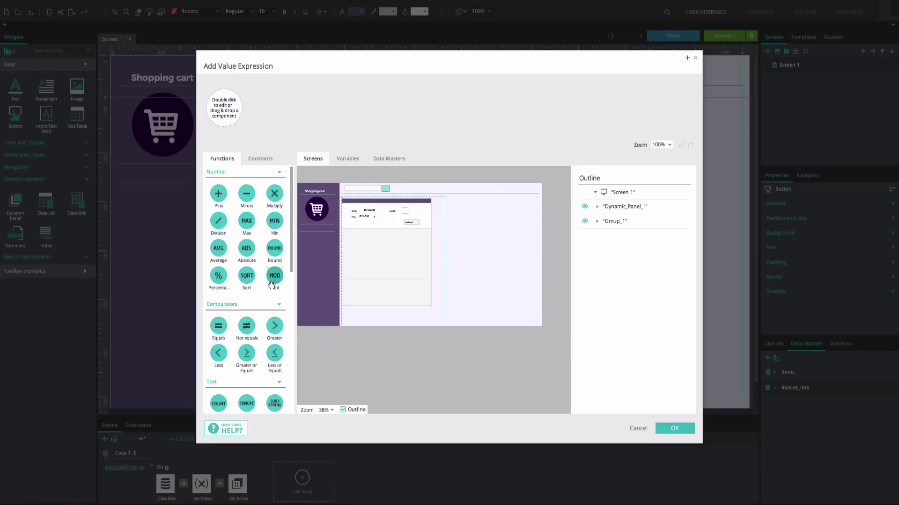
scroll(271, 285, "down", 10)
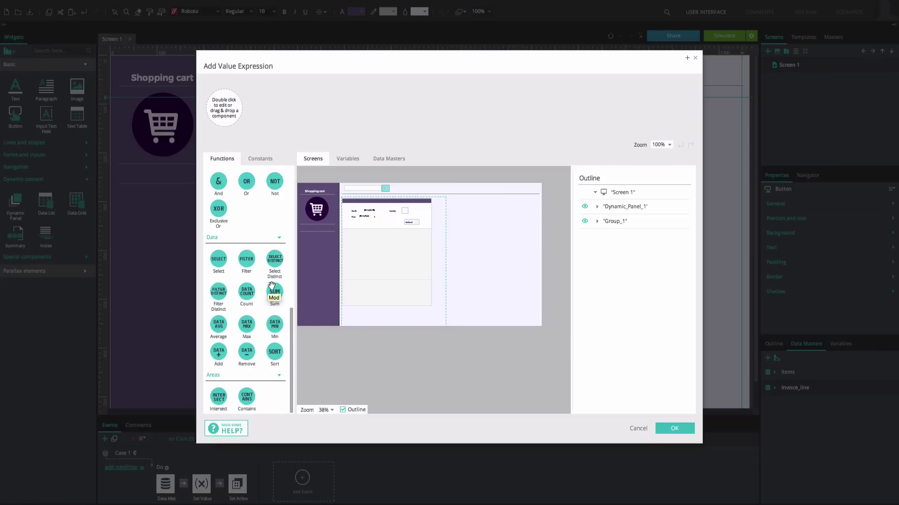
left_click_drag(272, 293, 233, 120)
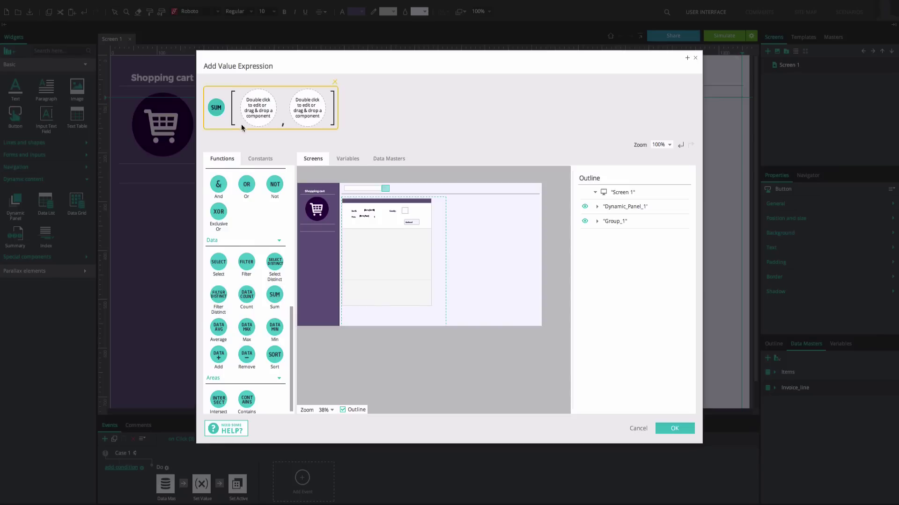
left_click(388, 160)
left_click_drag(329, 190, 261, 113)
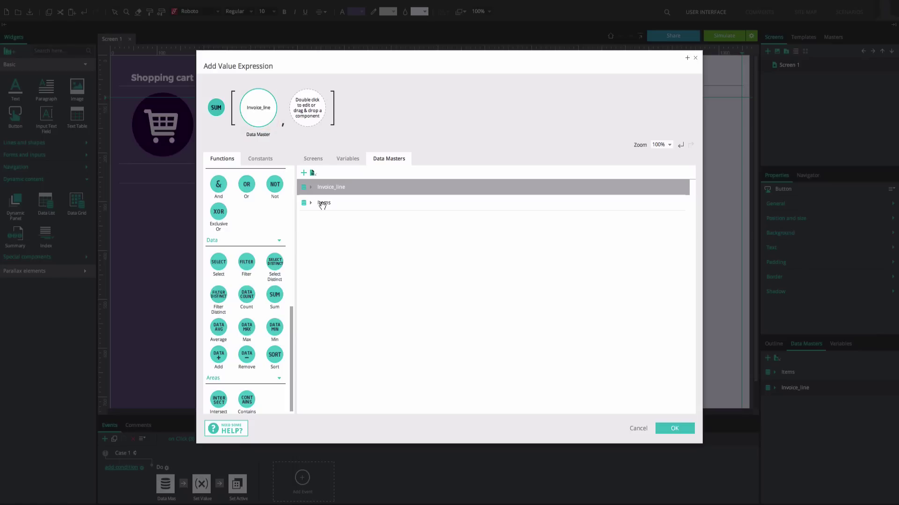
left_click(311, 188)
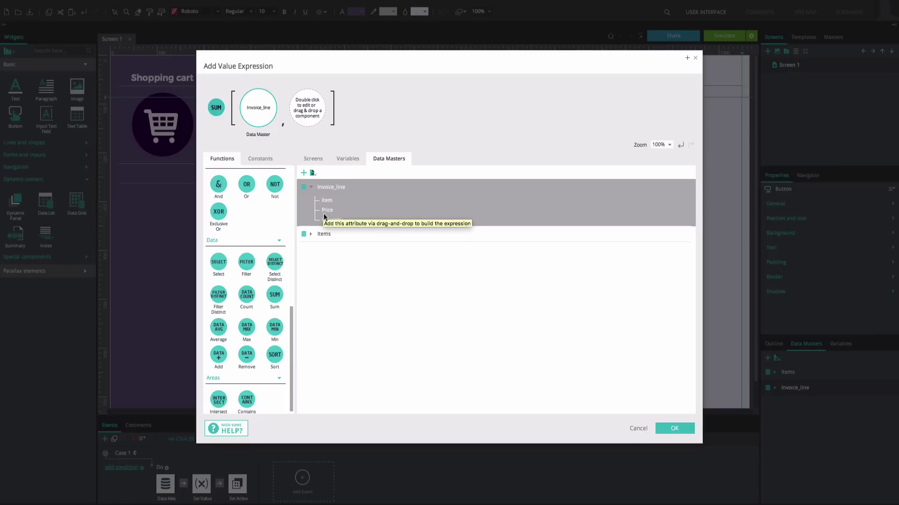
left_click_drag(326, 220, 305, 108)
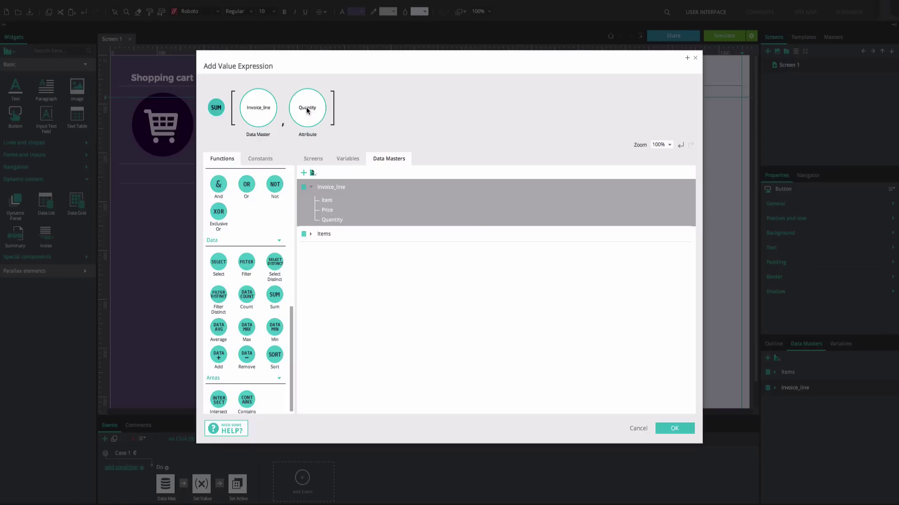
scroll(286, 192, "up", 5)
left_click_drag(275, 193, 325, 96)
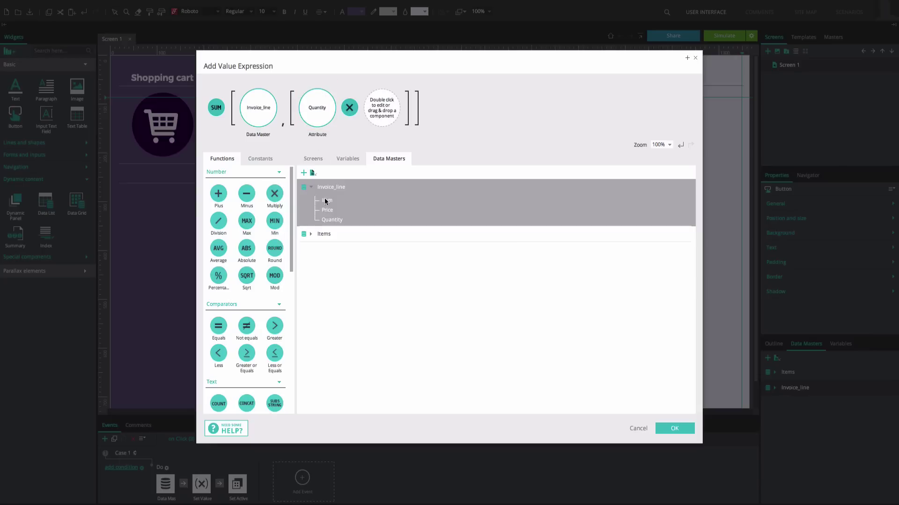
left_click_drag(329, 213, 386, 114)
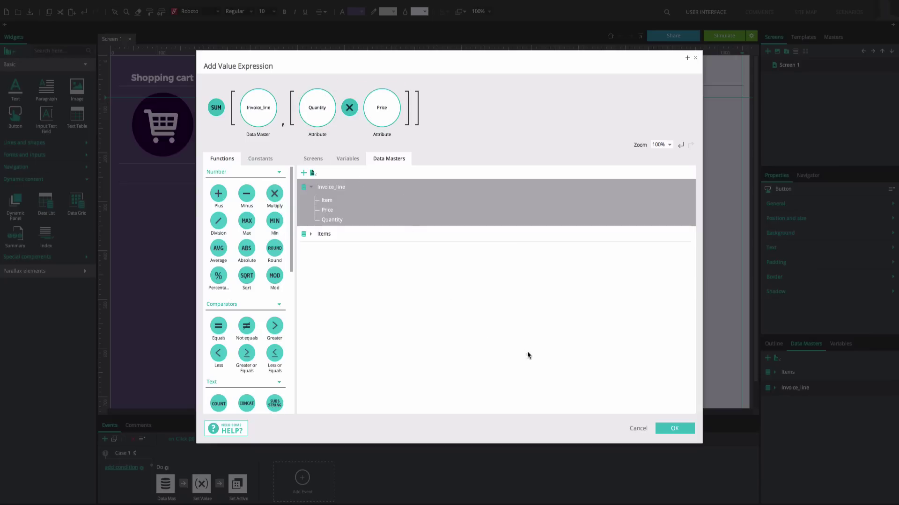
left_click(664, 429)
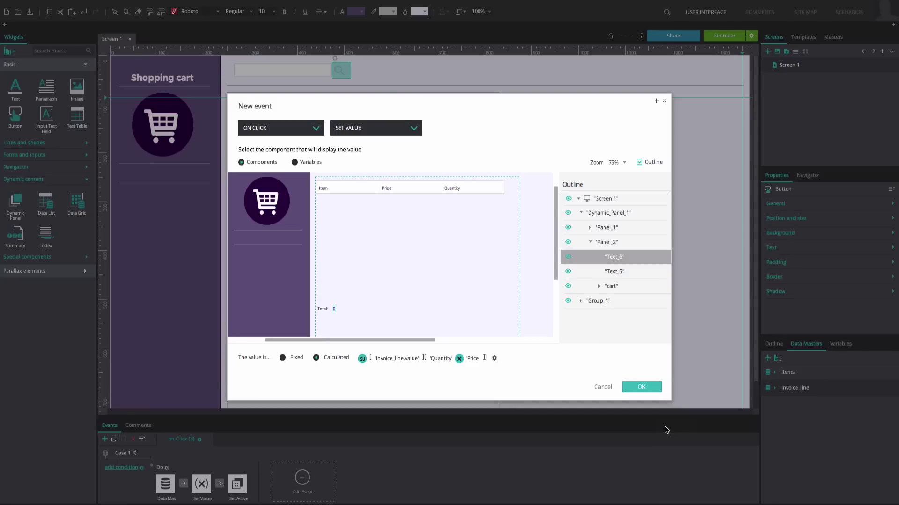
left_click(649, 389)
Place a widened dynamic panel under the cart icon holding a 'View Shopping Cart' button
left_click(534, 339)
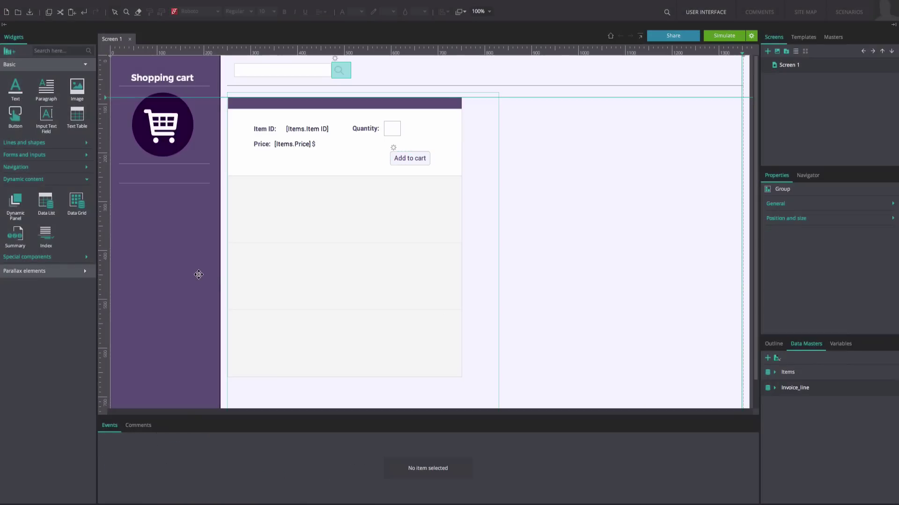
left_click_drag(20, 200, 122, 167)
mouse_move(203, 212)
left_mouse_down()
mouse_move(214, 215)
mouse_move(188, 210)
left_mouse_up()
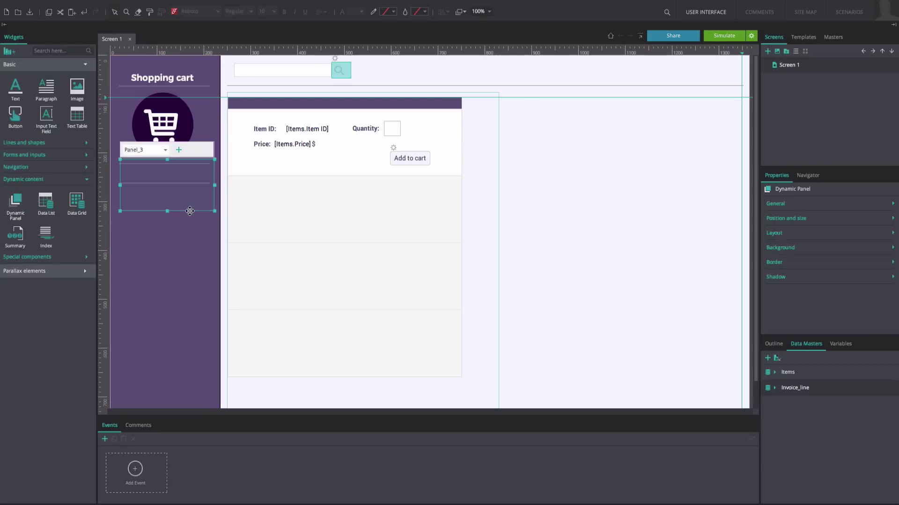
left_click_drag(120, 165, 210, 179)
double_click(178, 175)
type("View Shopping Cart")
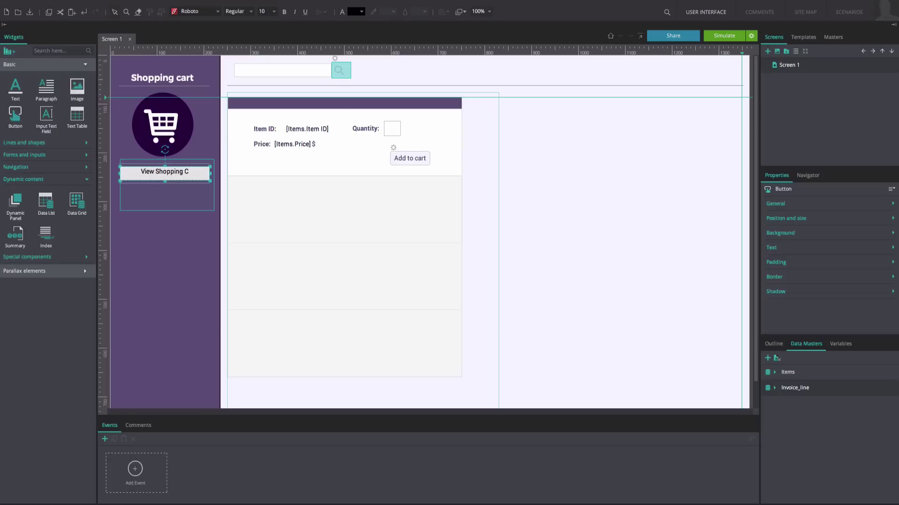
key("Escape")
Position the Select more items button in the other state, then return to the View shopping cart state
left_click(184, 173)
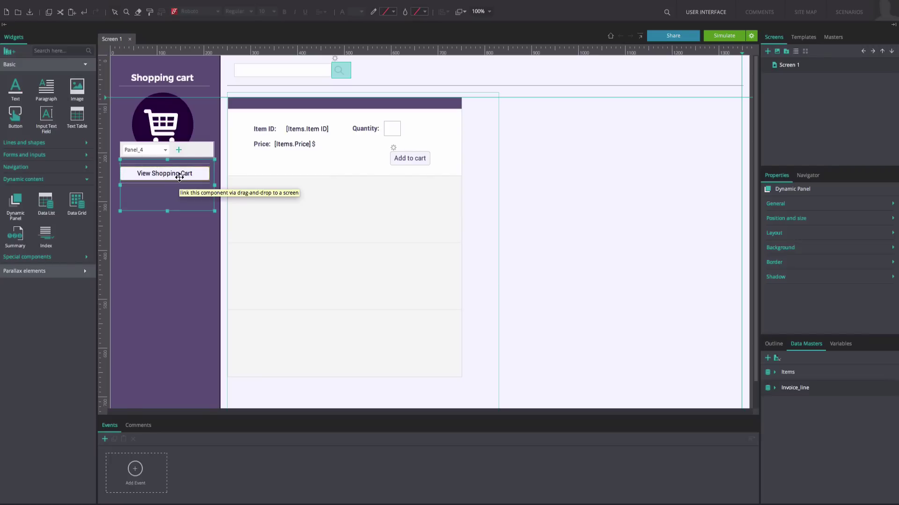
left_click(179, 177)
left_click_drag(174, 174, 169, 174)
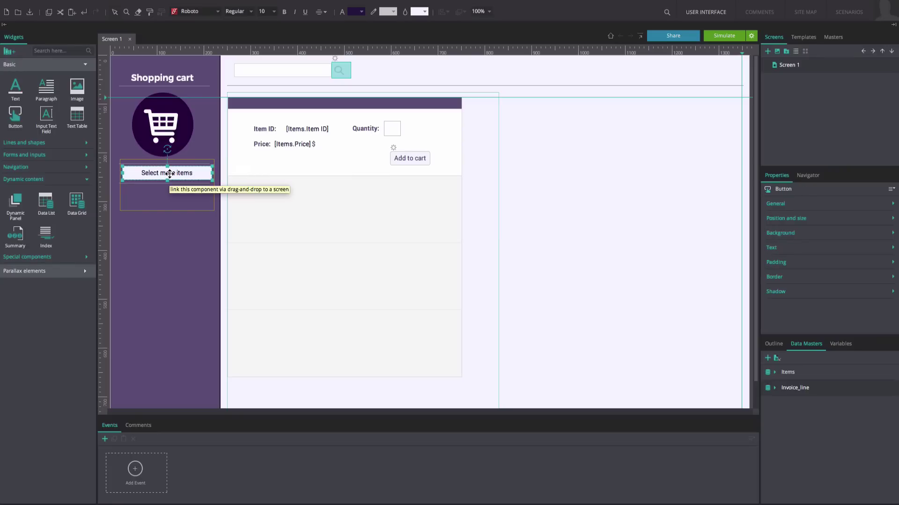
left_click(206, 193)
left_click(161, 150)
left_click(156, 160)
left_click(148, 174)
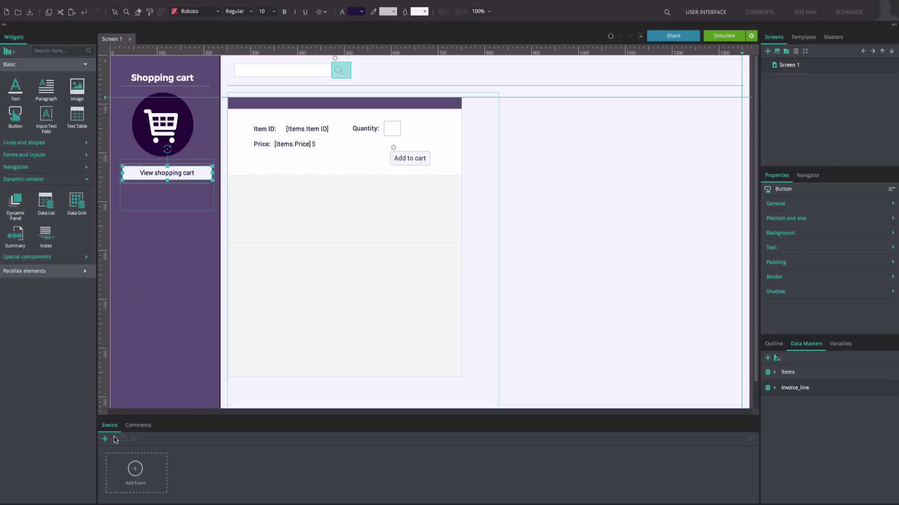
Make clicking View shopping cart set the main dynamic panel to the cart Panel_2
left_click(137, 483)
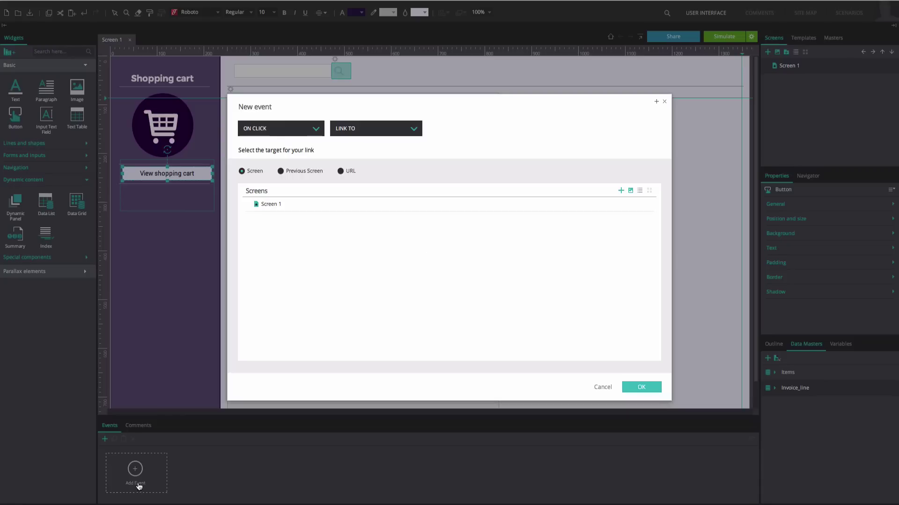
left_click(349, 135)
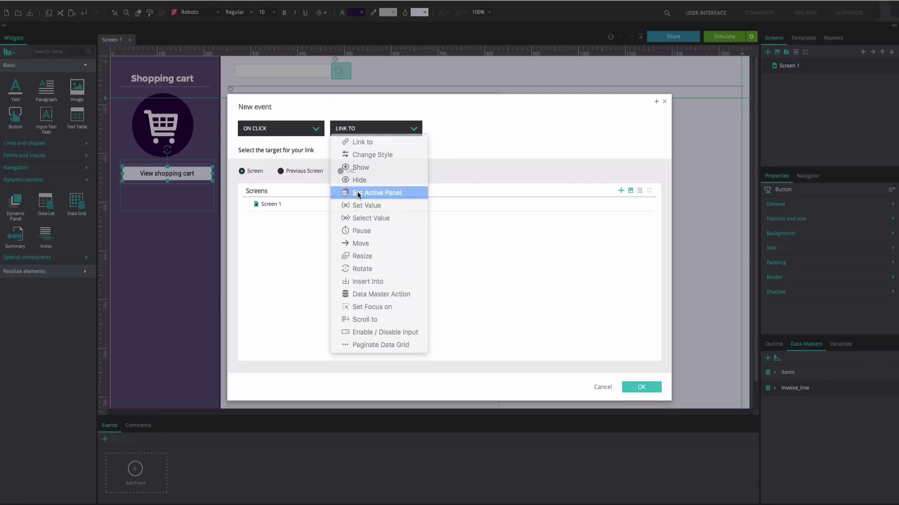
left_click(358, 193)
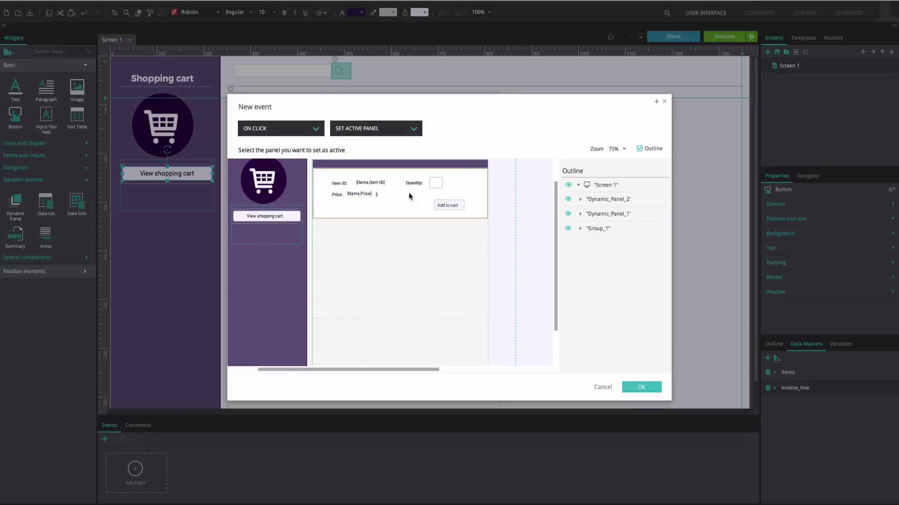
left_click(580, 214)
left_click(602, 243)
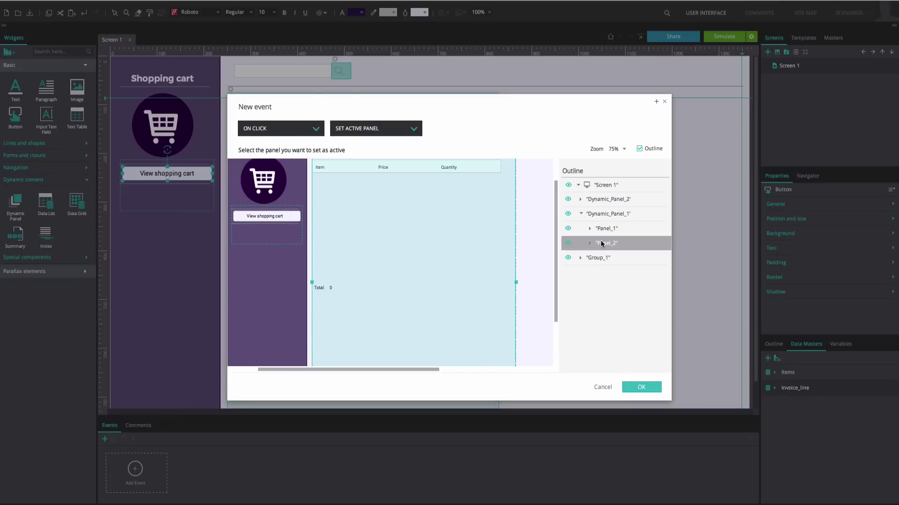
left_click(624, 387)
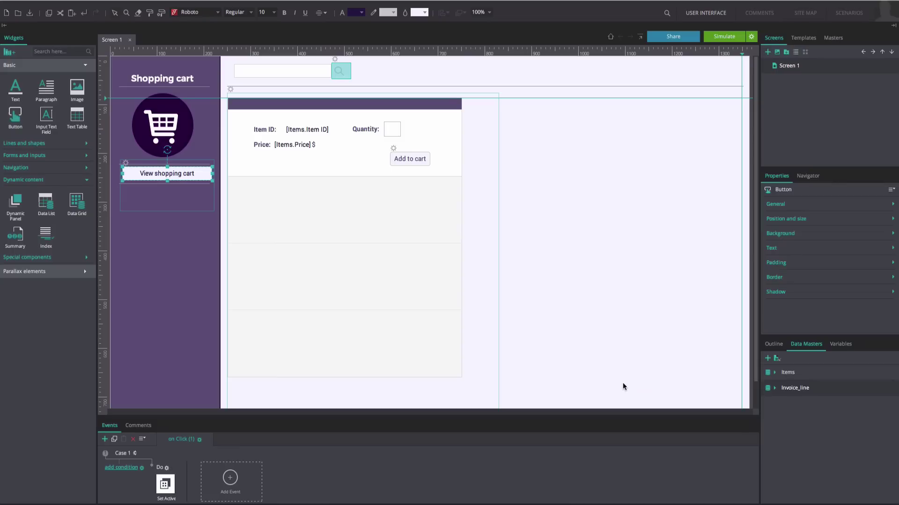
Make clicking Select more items set the main panel back to the product list Panel_1
left_click(183, 208)
left_click(153, 150)
left_click(144, 164)
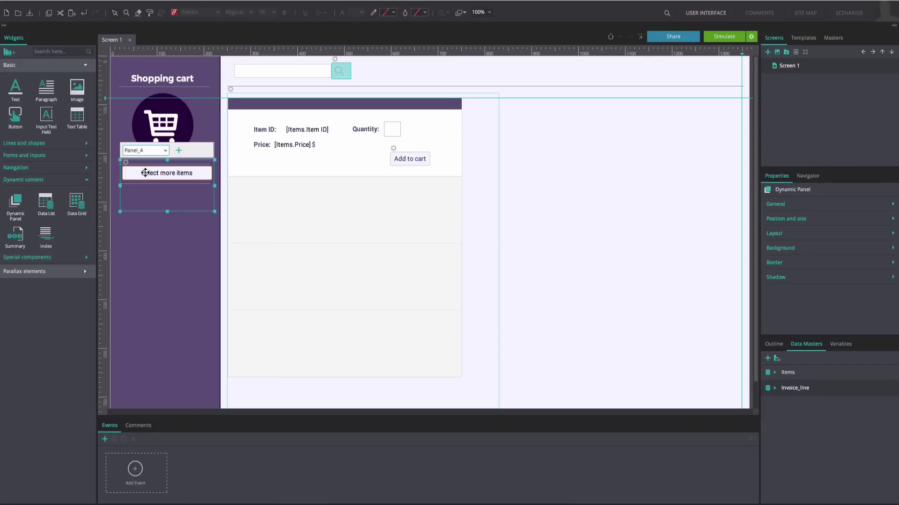
left_click(145, 172)
left_click(135, 473)
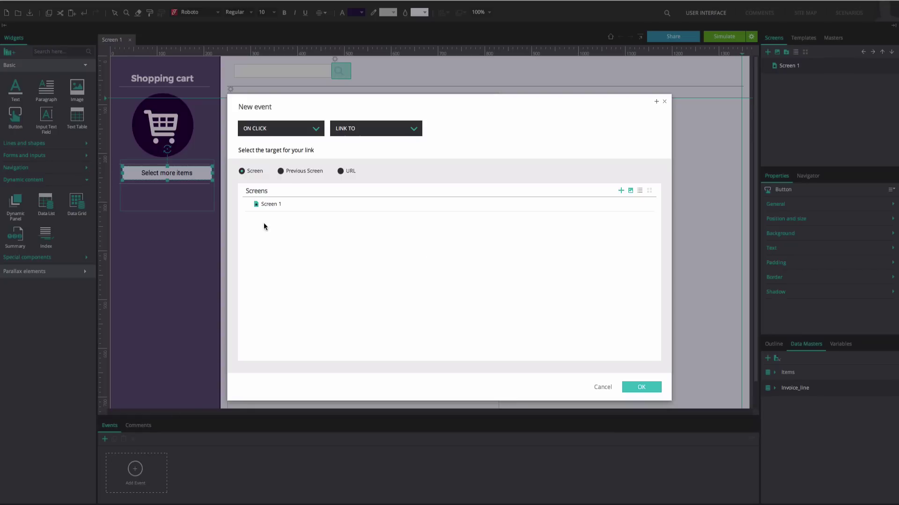
left_click(336, 130)
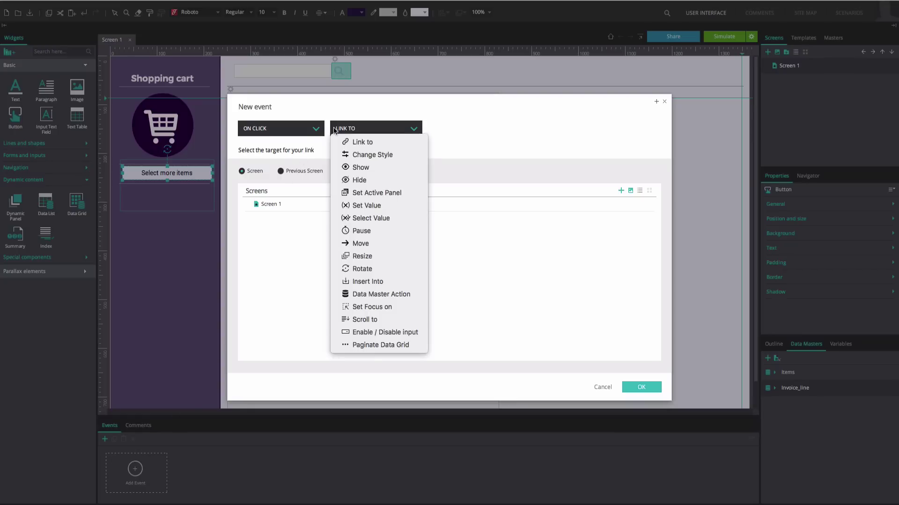
left_click(344, 192)
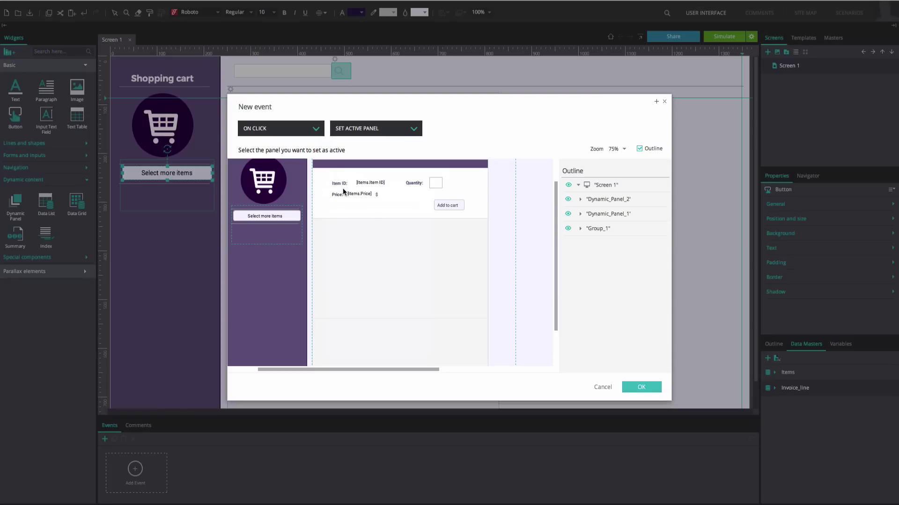
left_click(513, 244)
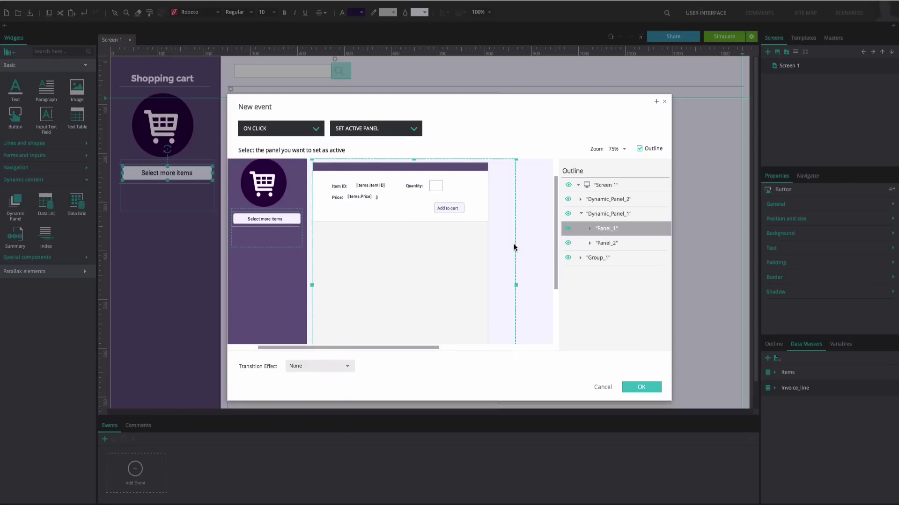
left_click(639, 387)
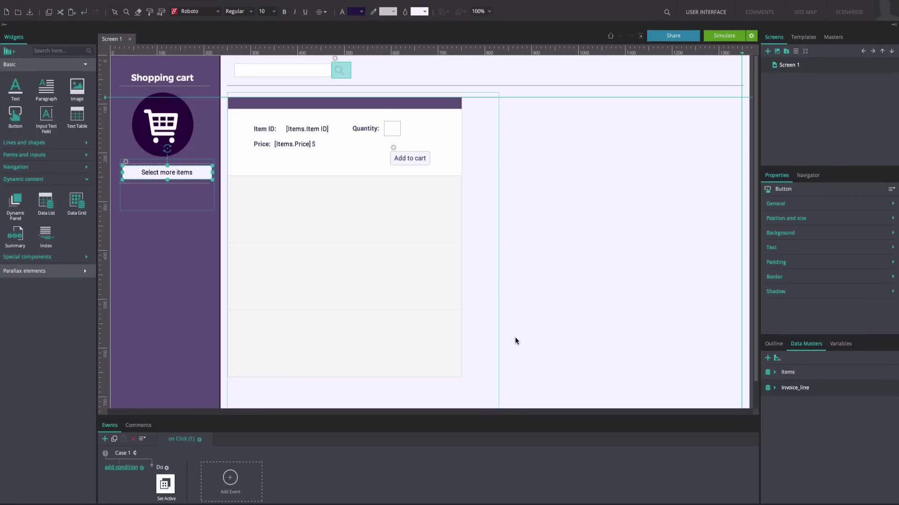
Make Panel_1 switch the sidebar panel to Panel_3 (View shopping cart) when it becomes active
left_click(473, 329)
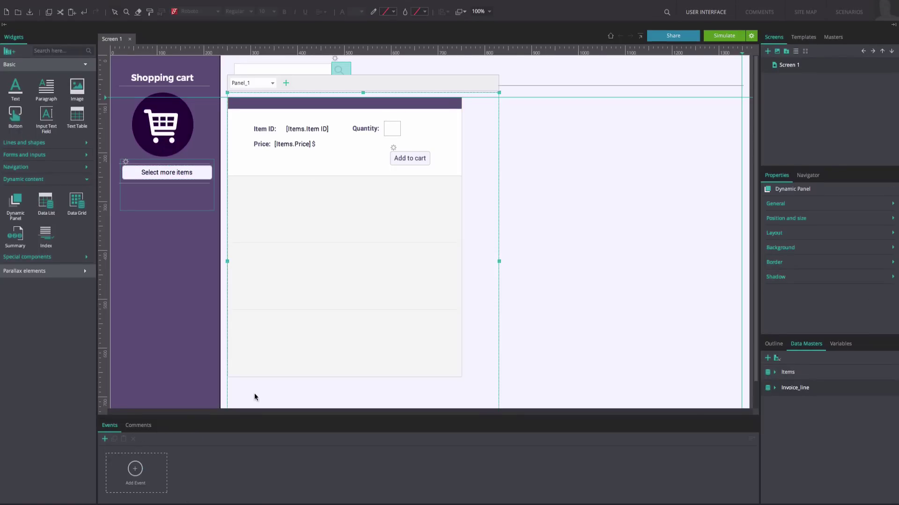
left_click(154, 467)
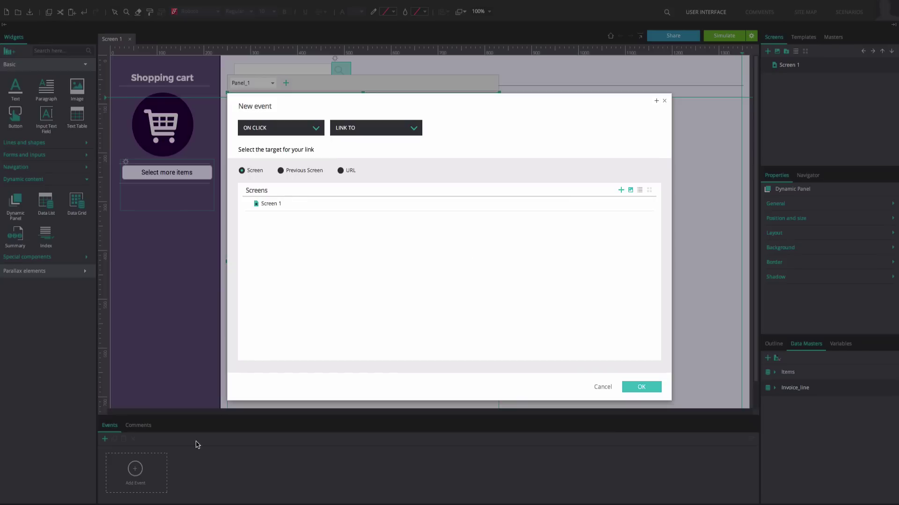
left_click(315, 129)
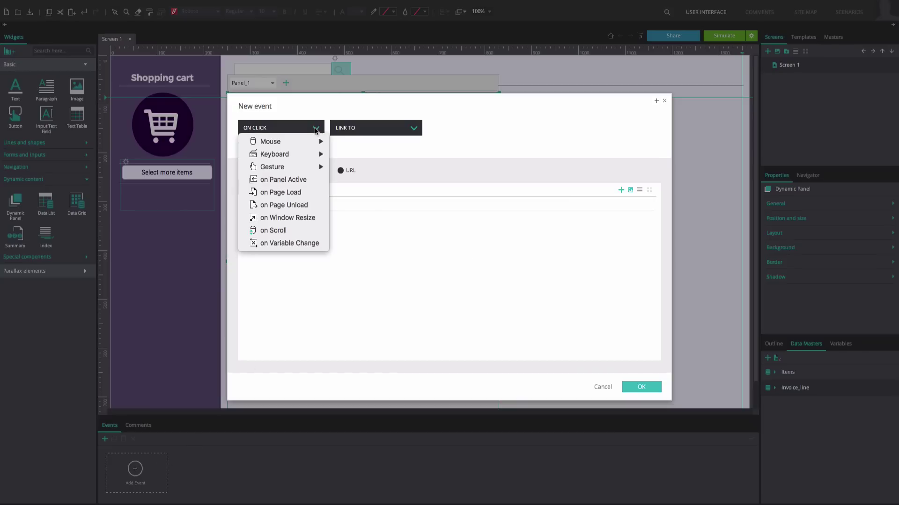
left_click(303, 177)
left_click(348, 128)
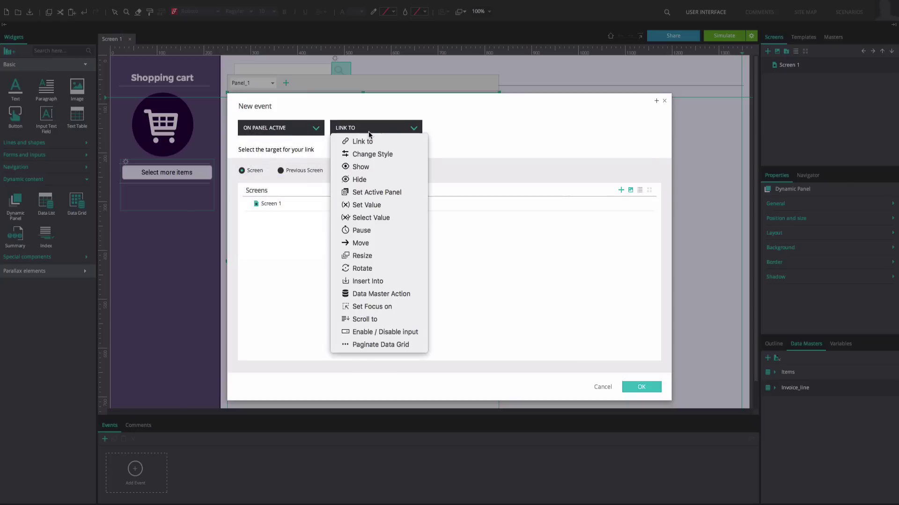
left_click(367, 192)
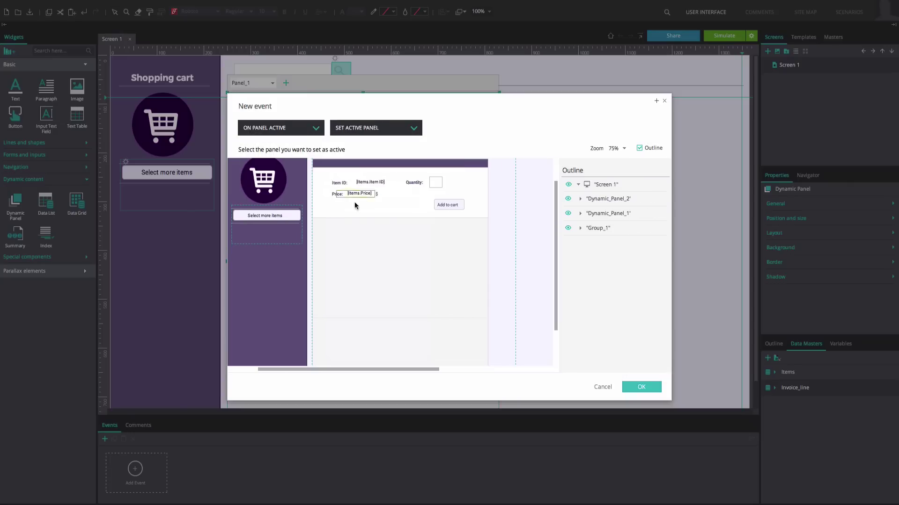
left_click(300, 219)
left_click(269, 198)
left_click(270, 204)
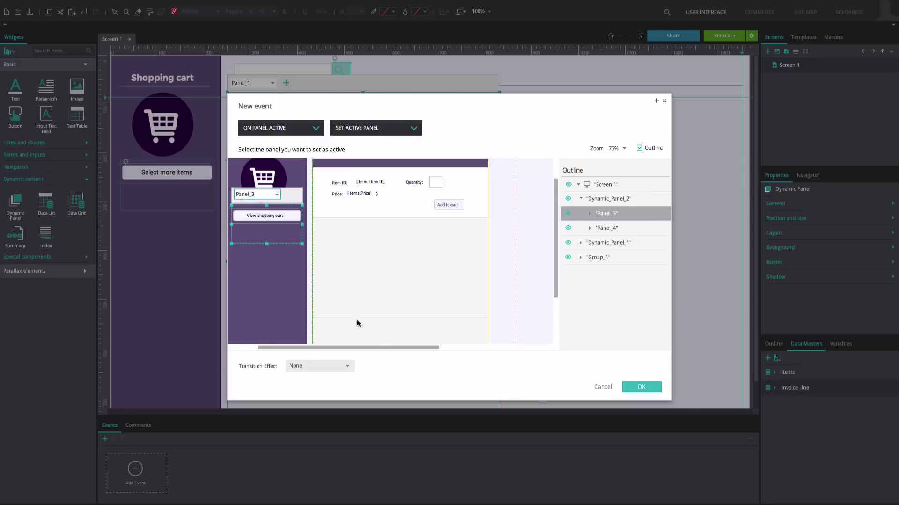
left_click(649, 389)
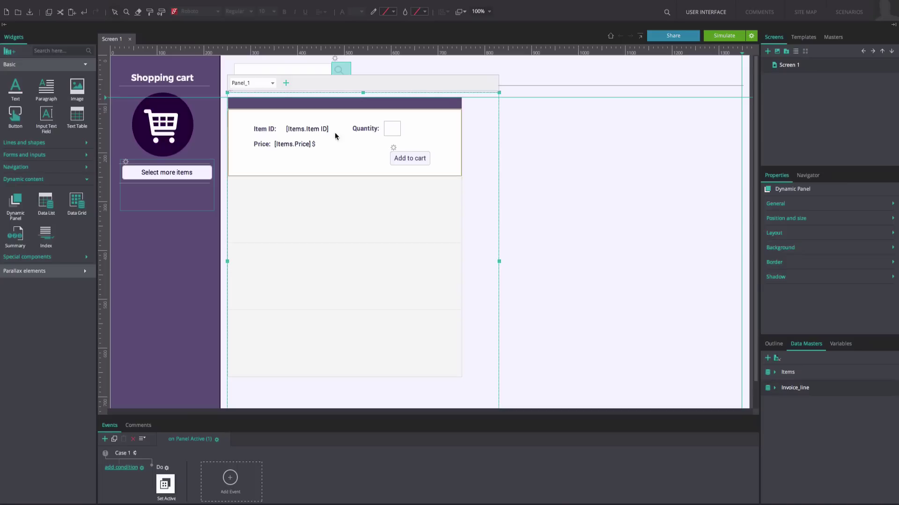
Make Panel_2 switch the sidebar to Panel_4 when active, then run the prototype in simulation
left_click(271, 82)
left_click(255, 103)
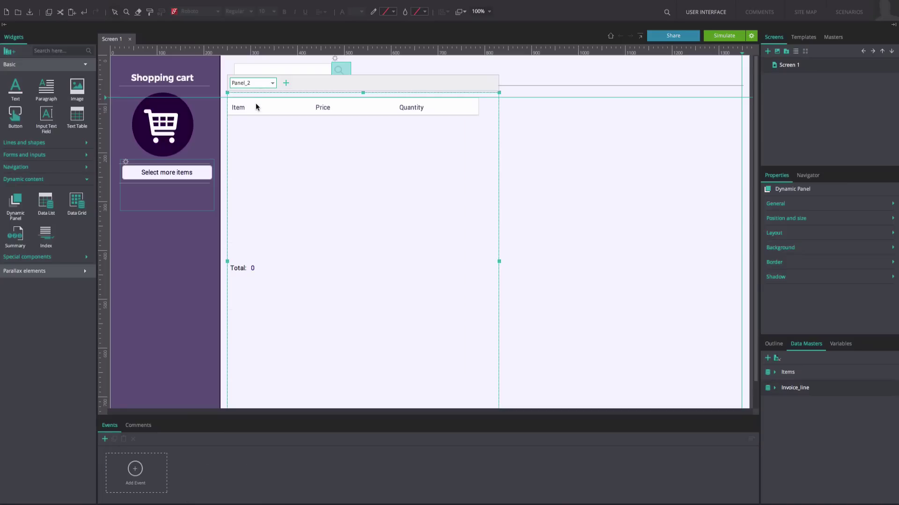
left_click(157, 470)
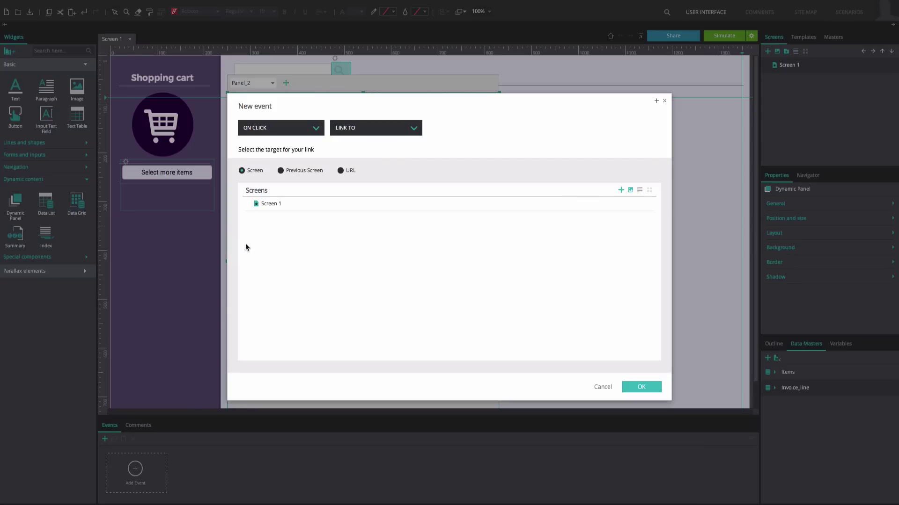
left_click(291, 129)
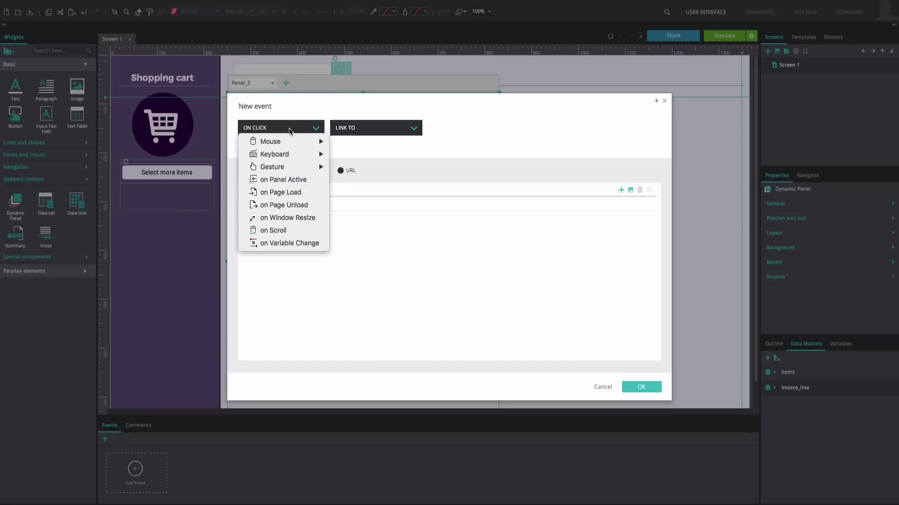
left_click(288, 179)
left_click(357, 131)
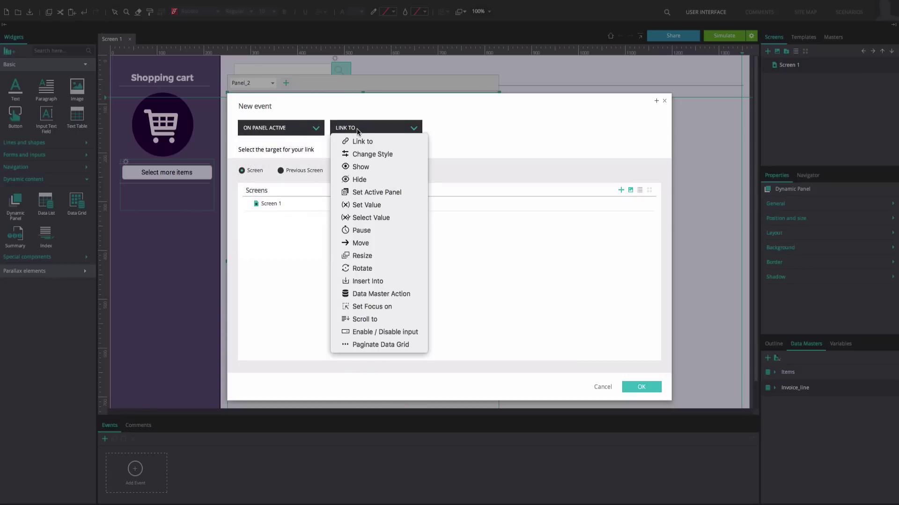
left_click(361, 190)
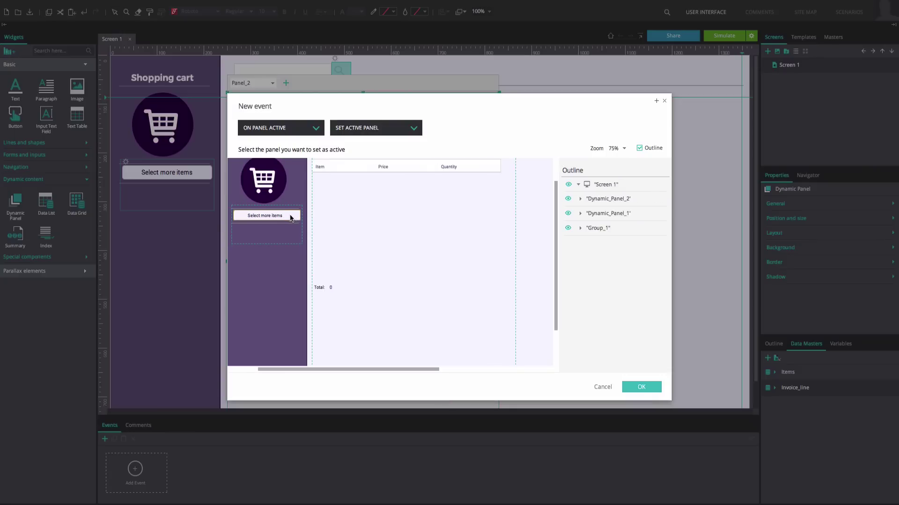
left_click(297, 210)
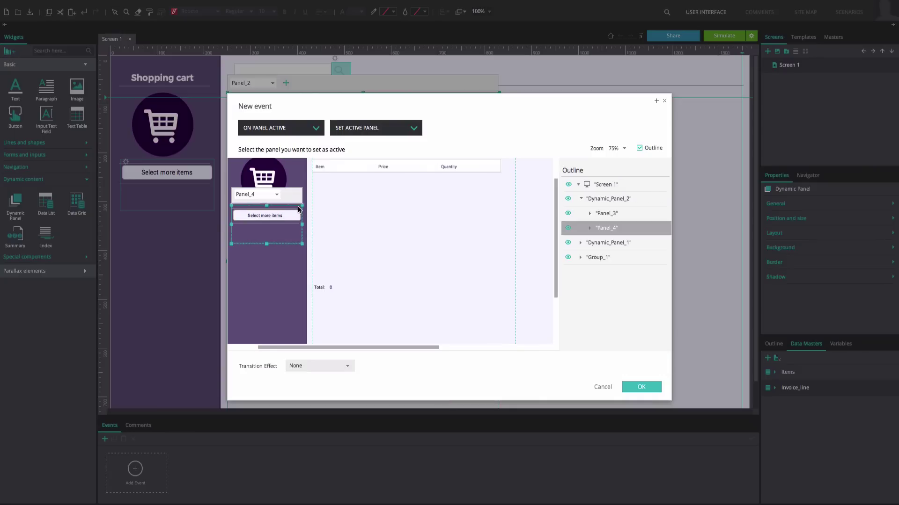
left_click(637, 386)
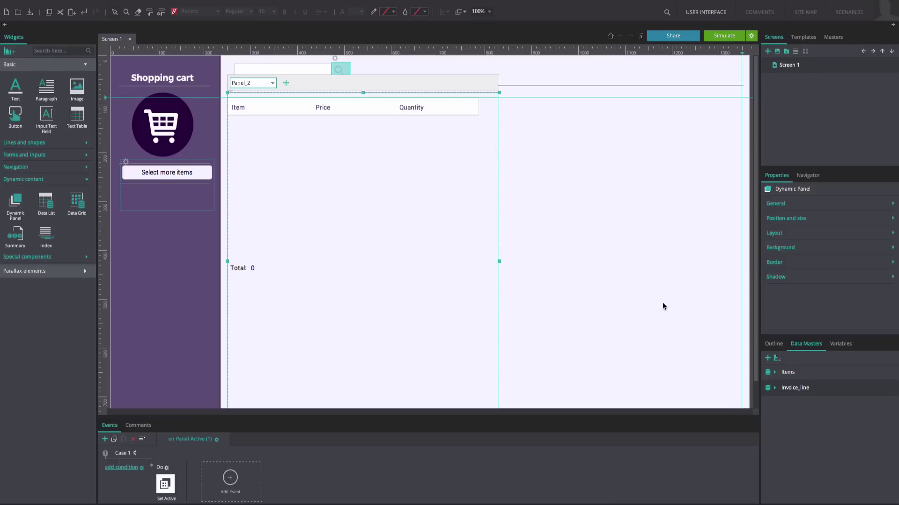
left_click(724, 36)
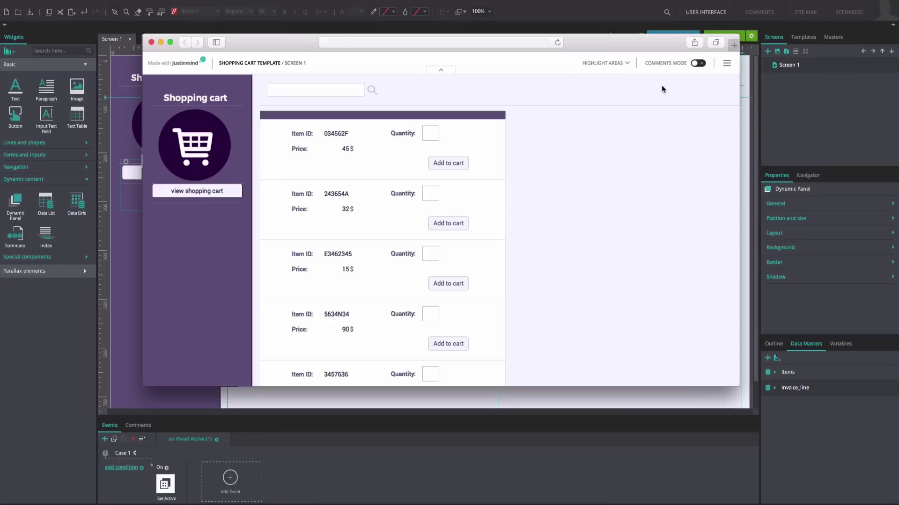
left_click(437, 132)
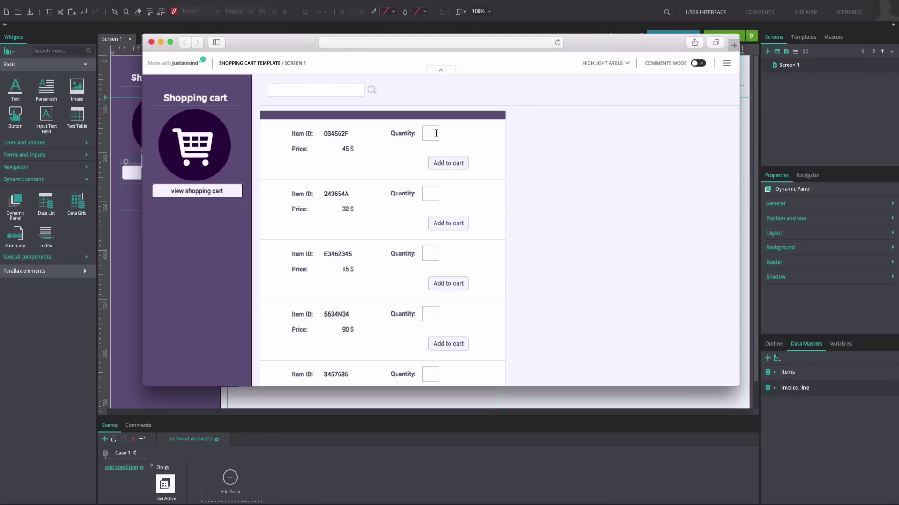